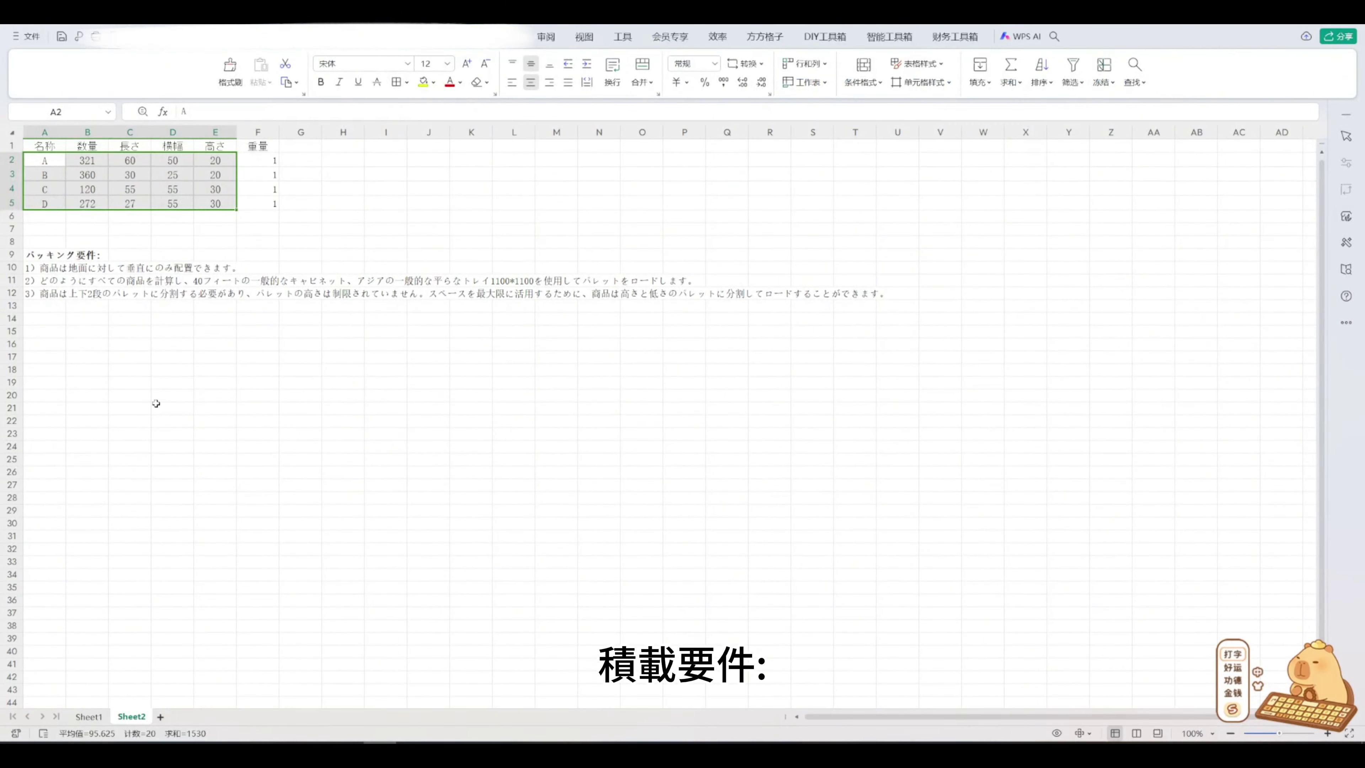
- Examine the packing requirements written below the cargo table on Sheet2, from the heading in A9 through the three conditions in rows 10 to 12
click(156, 403)
click(36, 256)
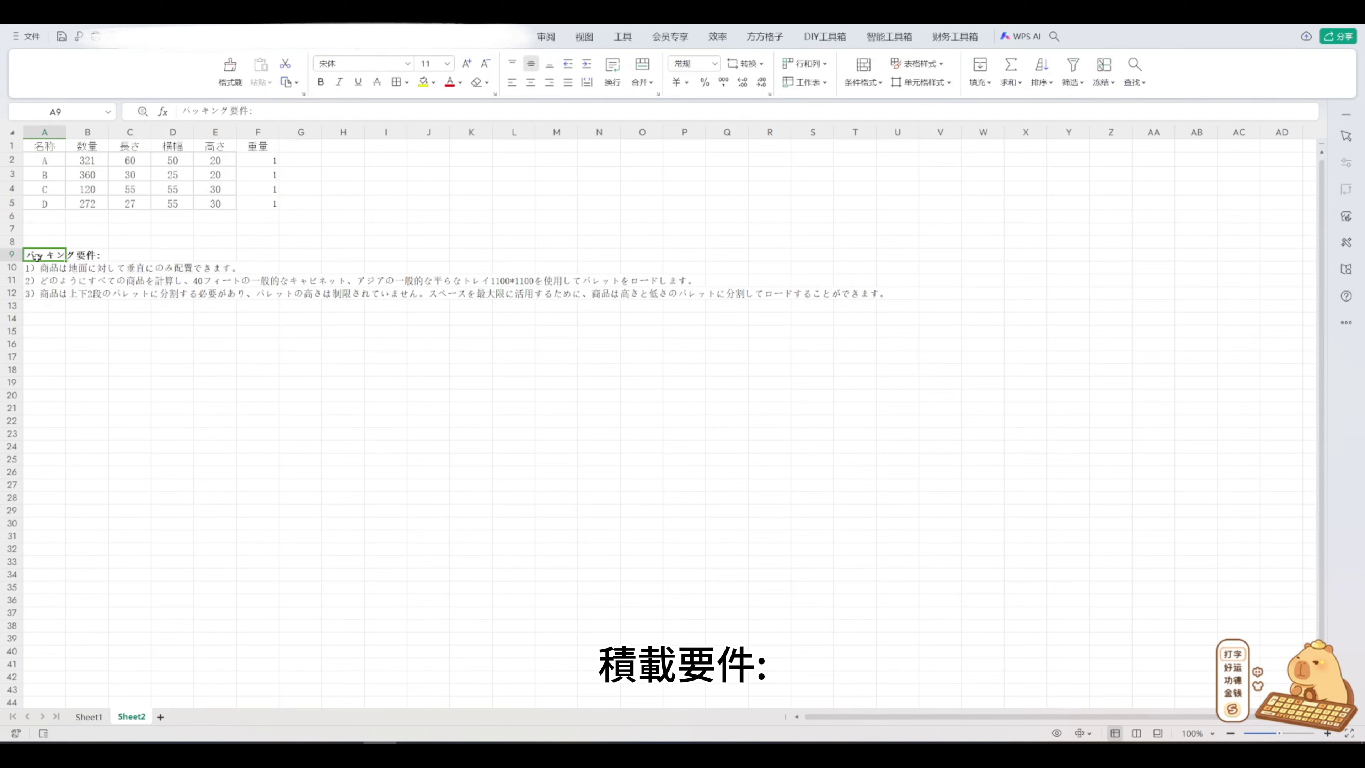
key(shift+Right)
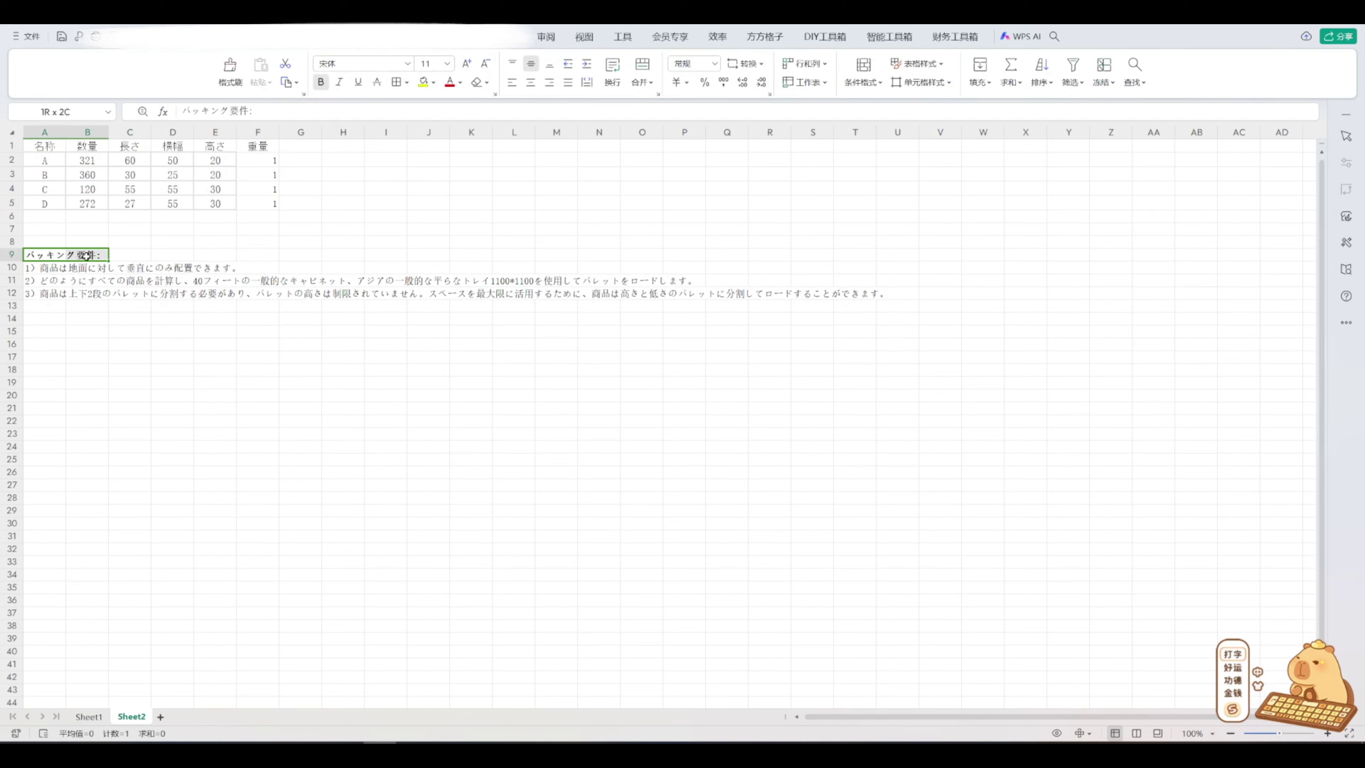
click(35, 253)
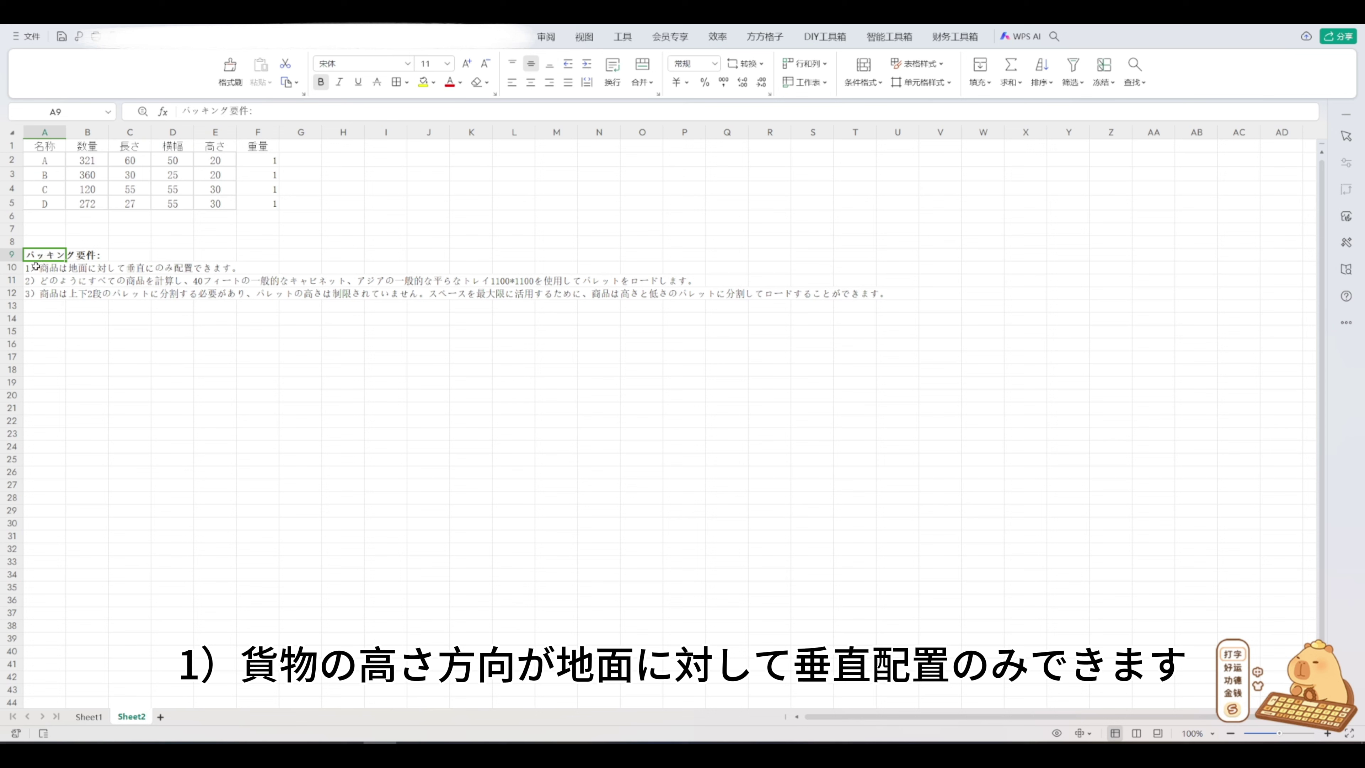
drag(31, 267, 871, 294)
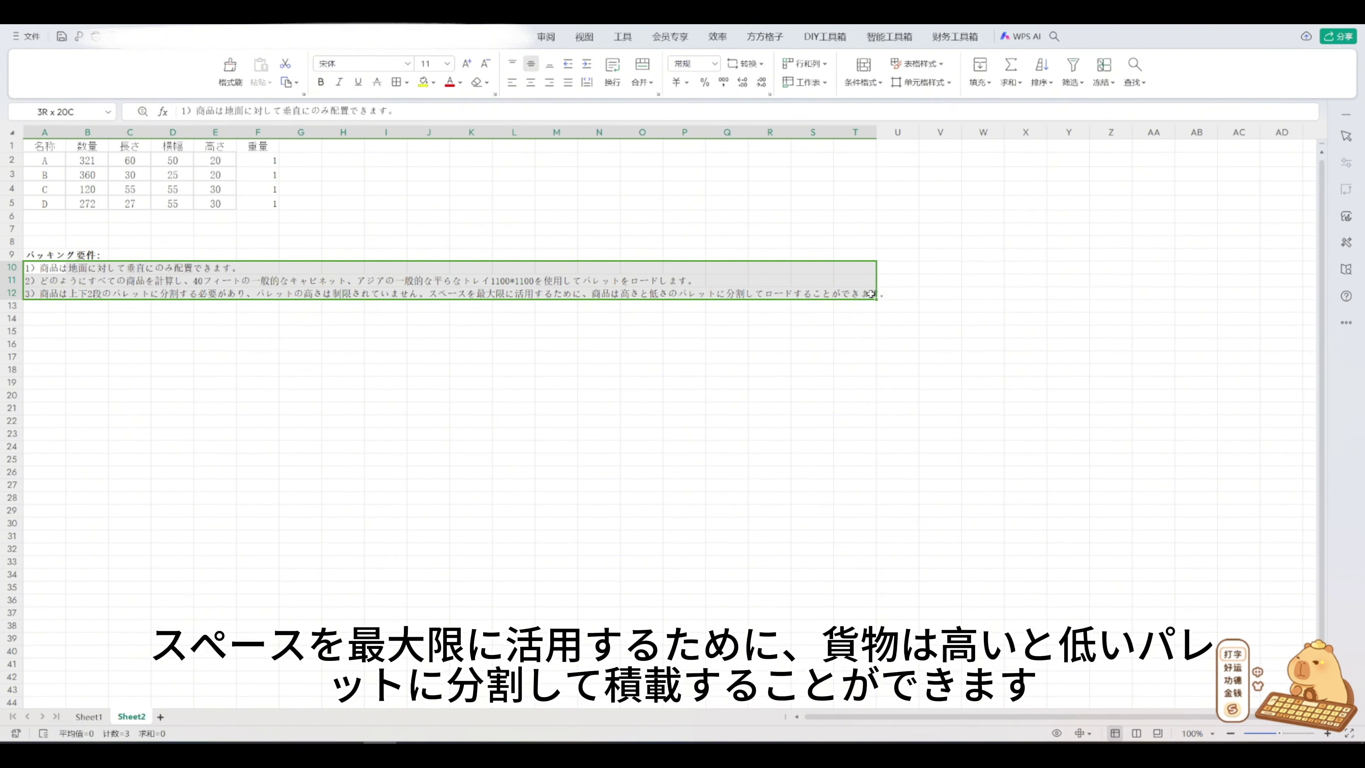
click(292, 420)
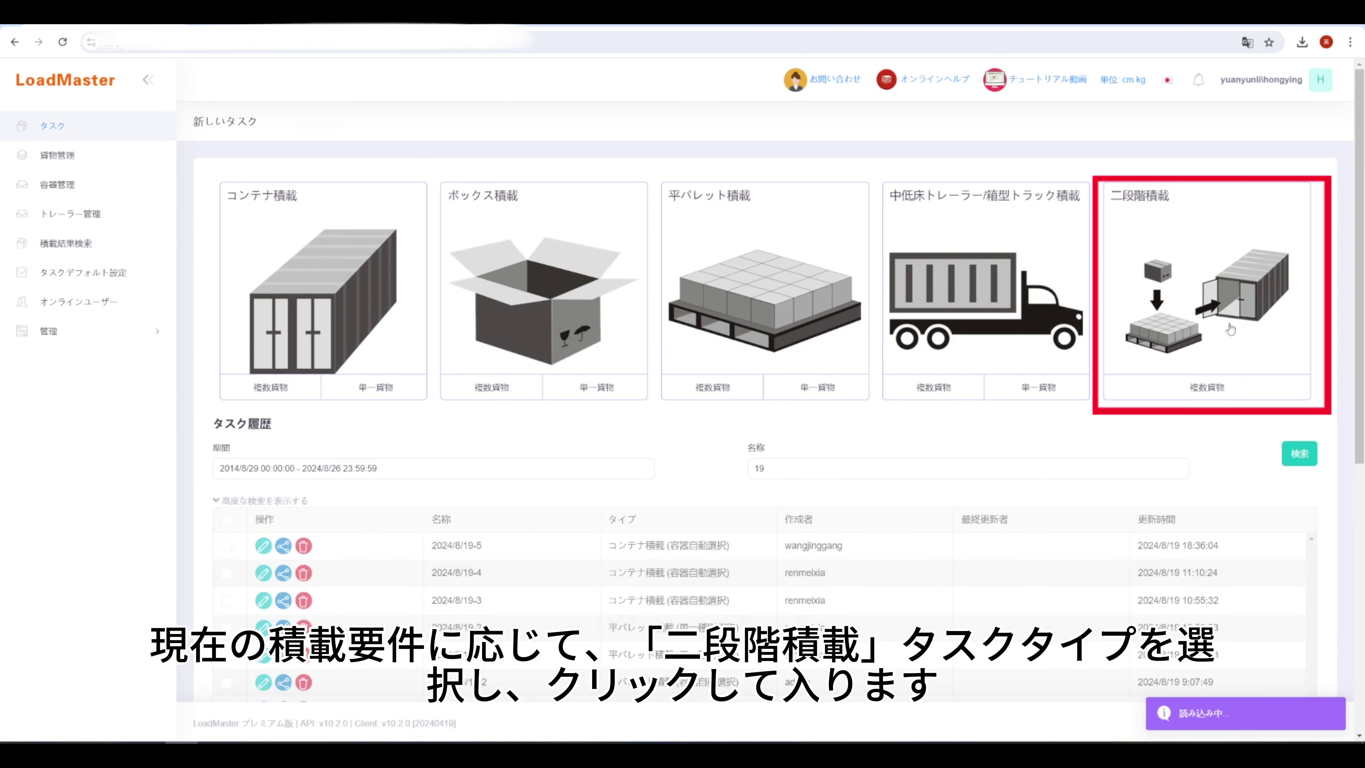
- Switch to LoadMaster, create a new 二段階積載 task for 複数貨物 and check its name field
click(1207, 386)
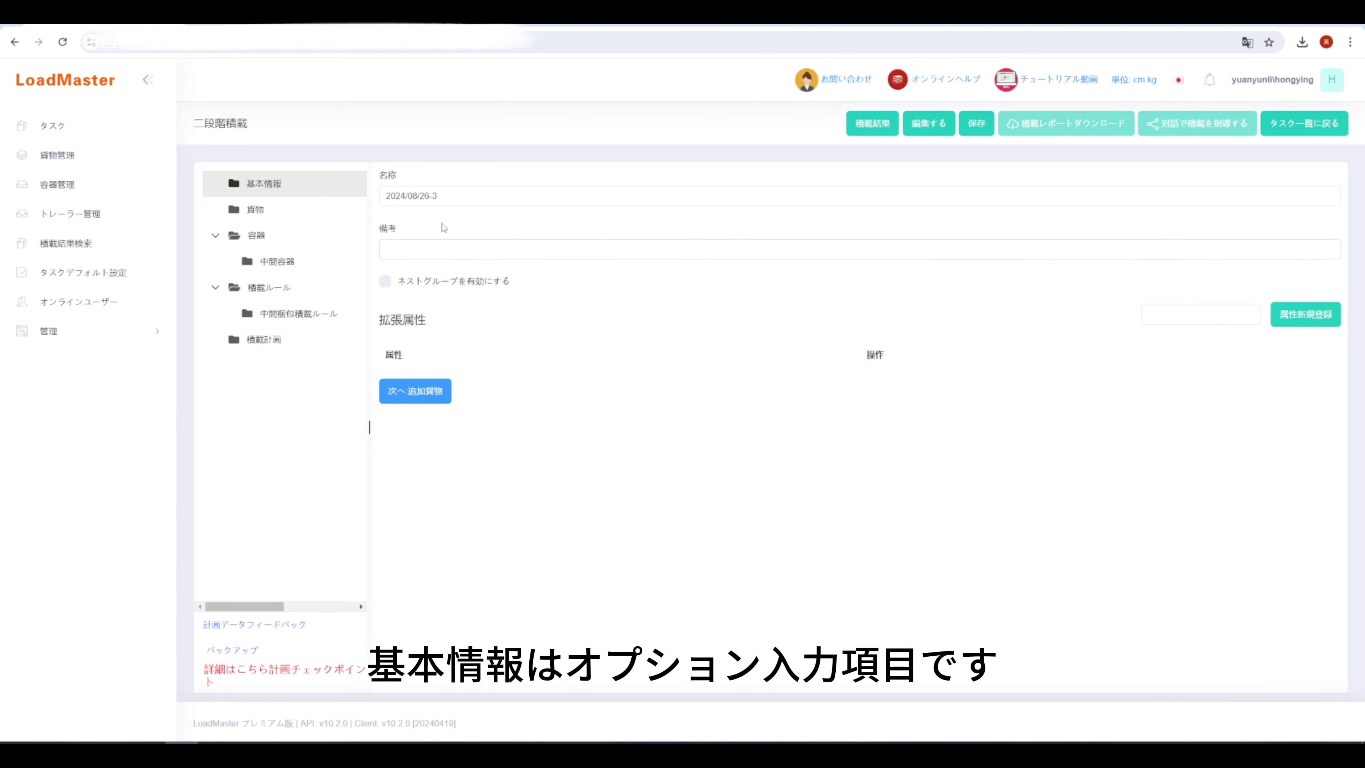
click(443, 198)
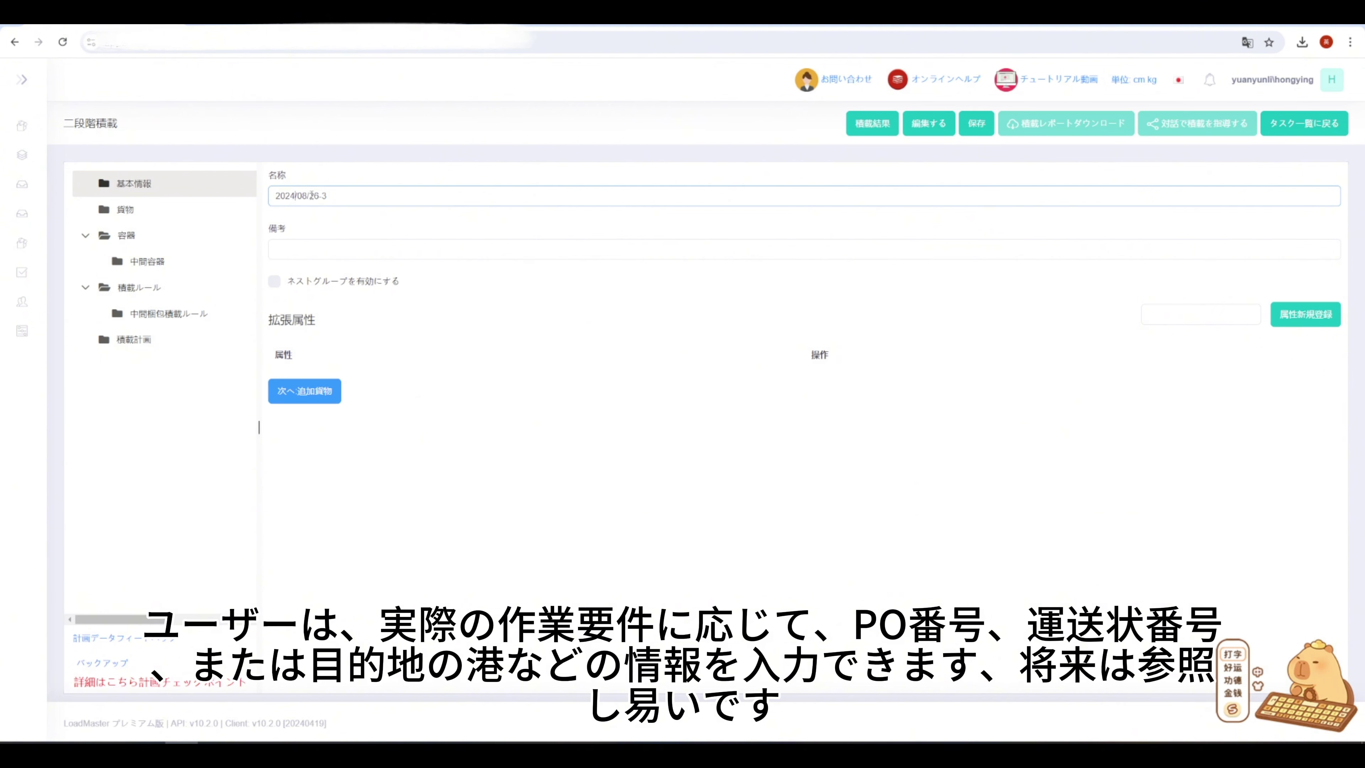
drag(319, 195, 285, 196)
click(286, 197)
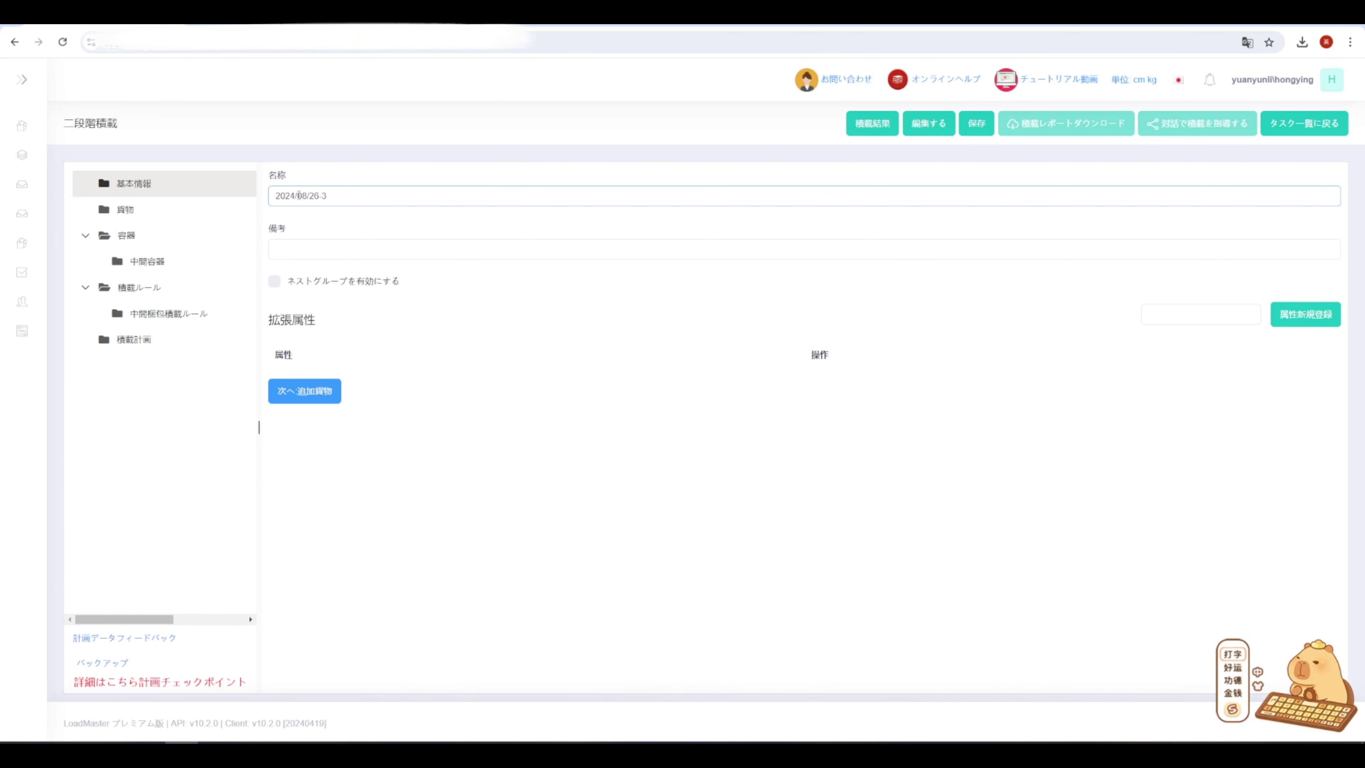
- Download the cargo import template from the task's 貨物 page and open the downloaded workbook
click(133, 209)
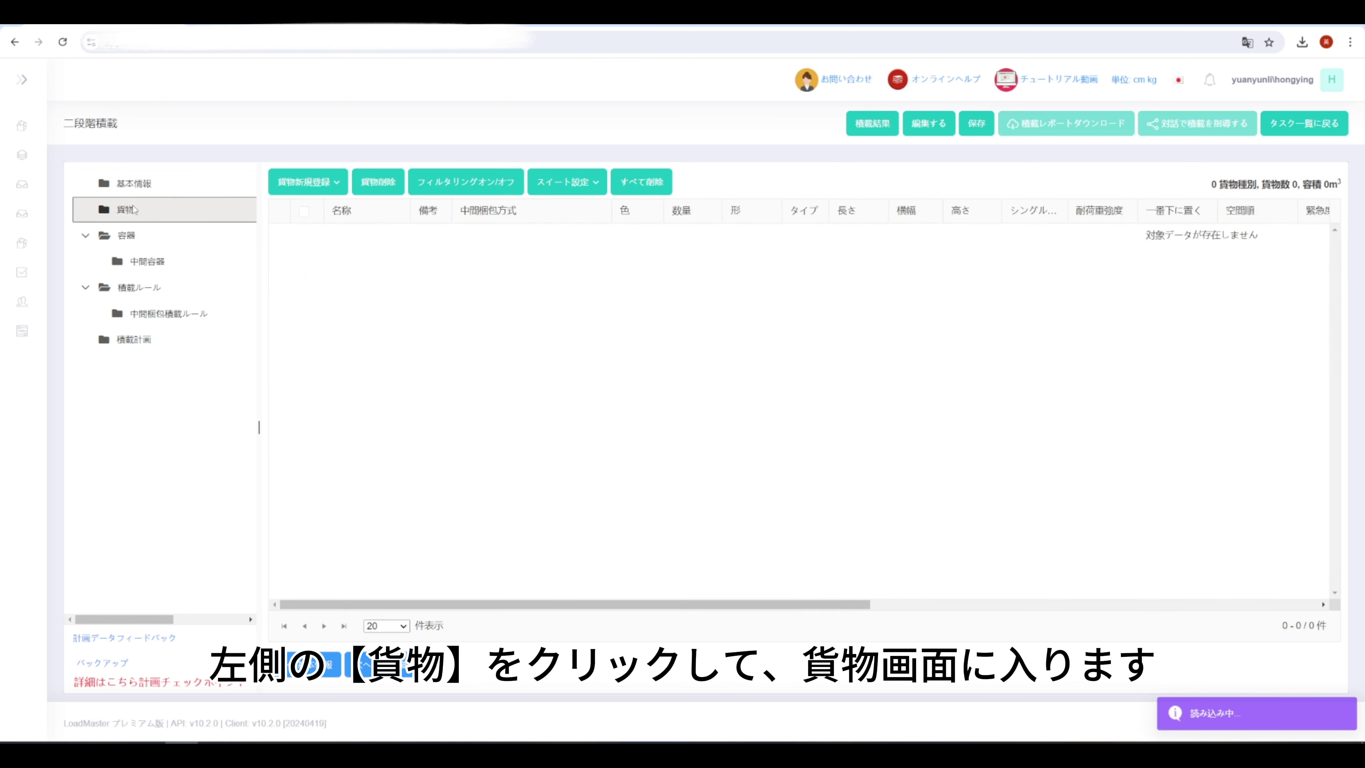
click(321, 183)
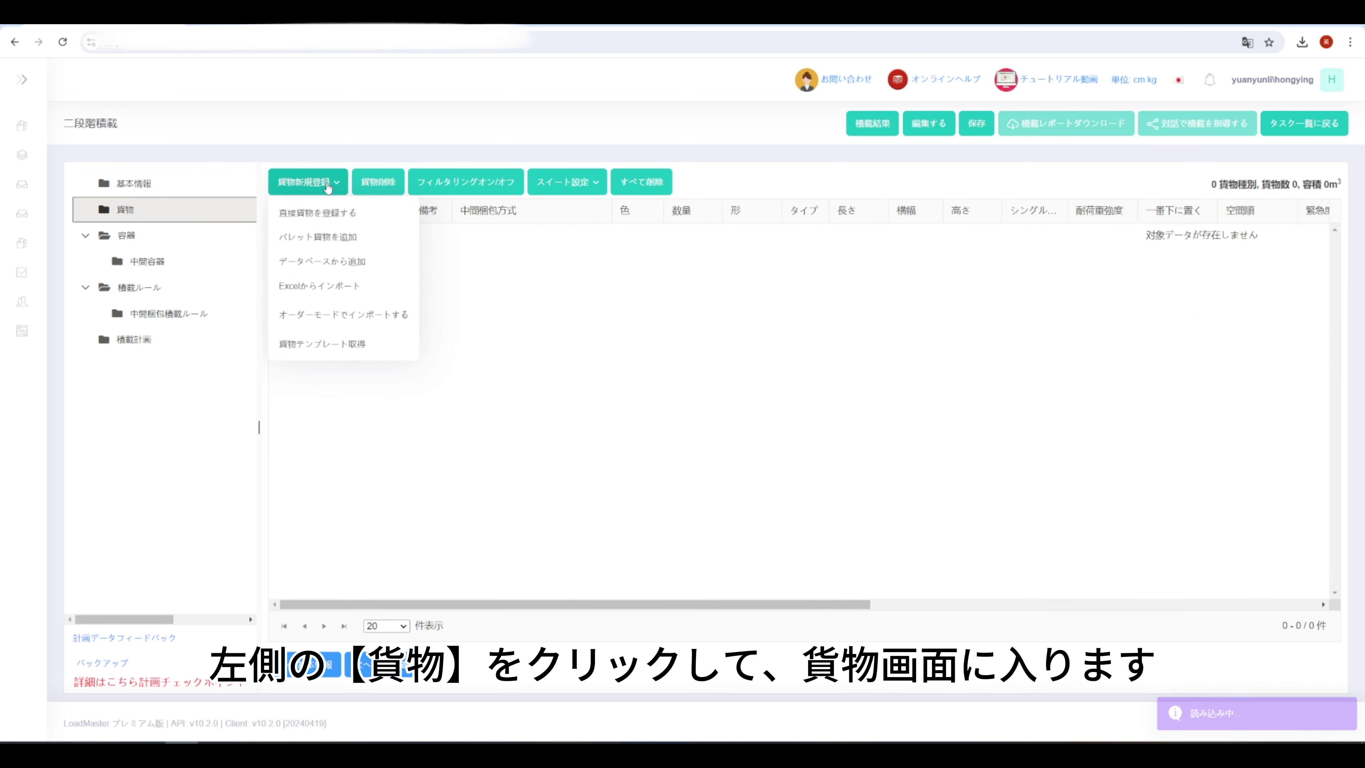
click(304, 343)
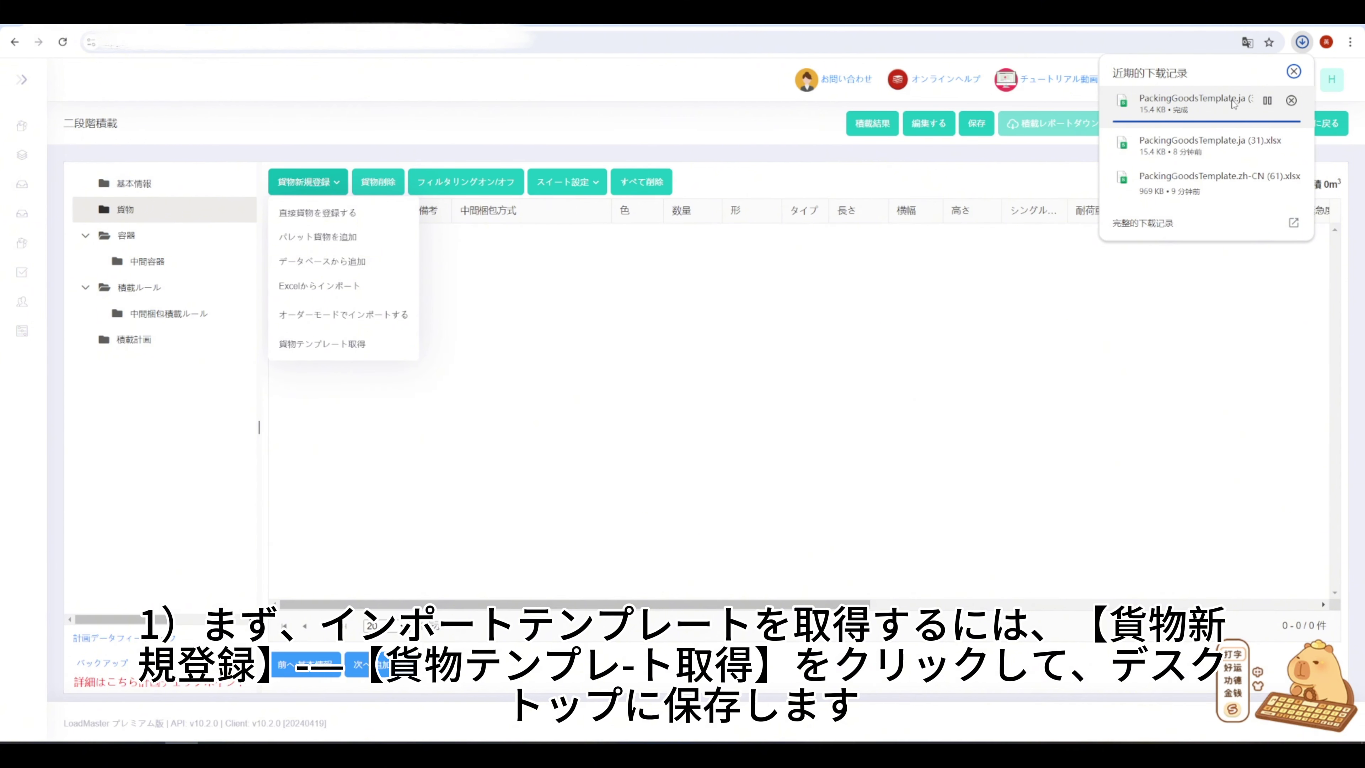
click(1204, 99)
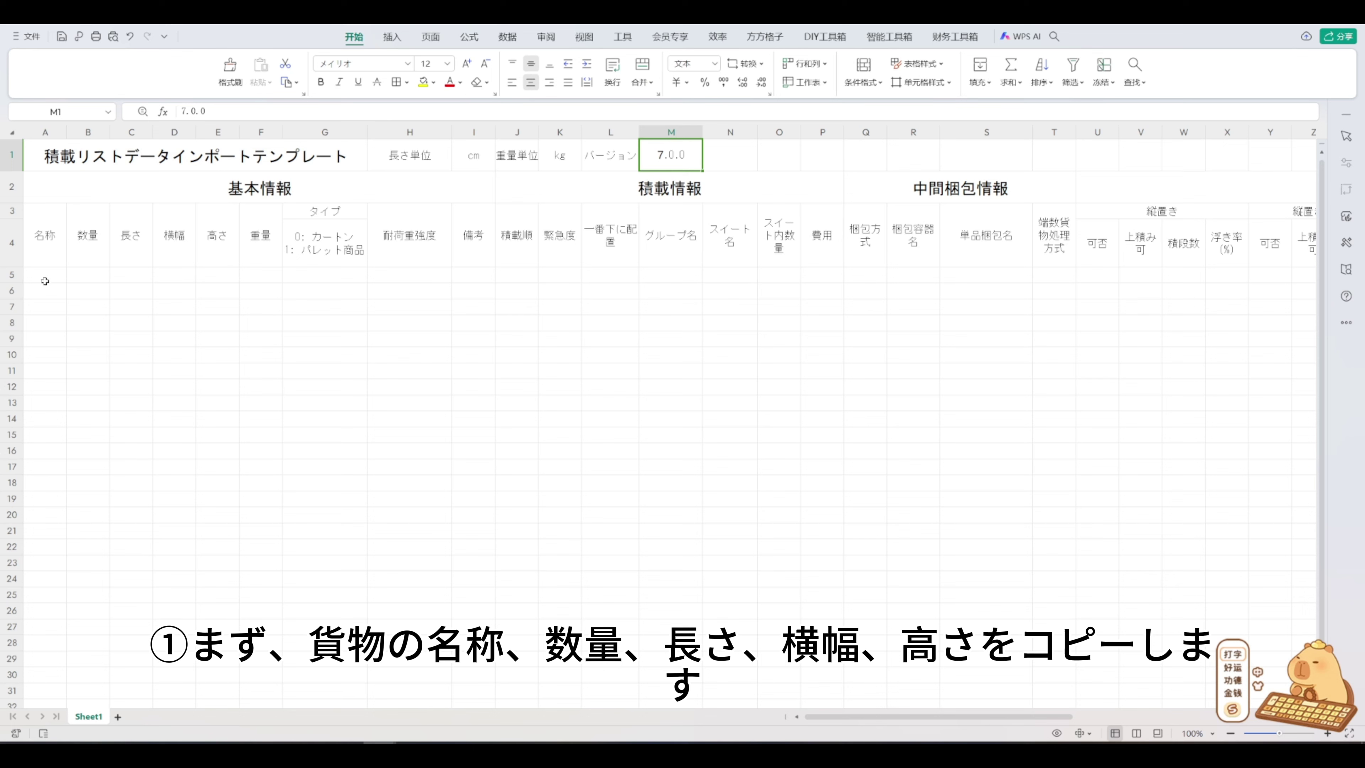
- Examine the template's name, quantity and dimension headings, the unit cells in row 1 and the available length units
drag(45, 249, 214, 255)
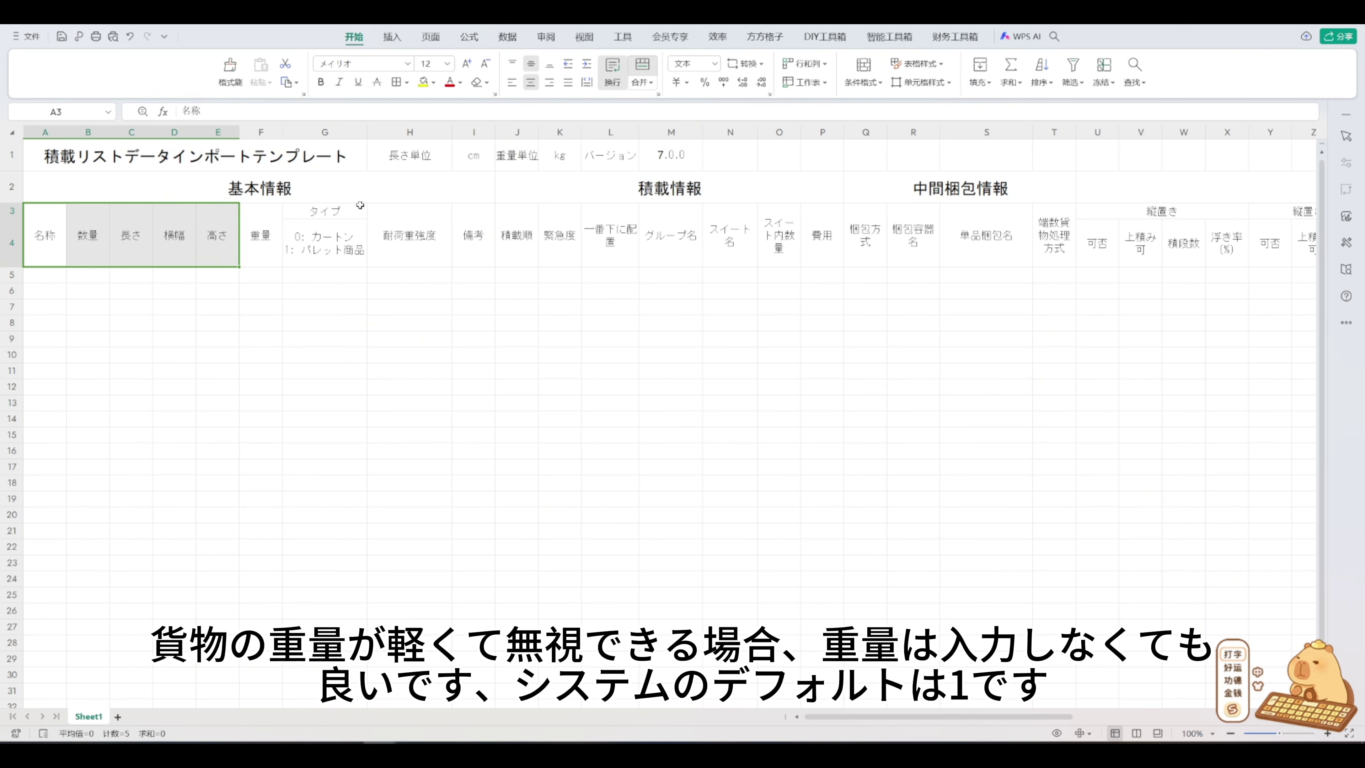
click(434, 161)
drag(434, 161, 563, 163)
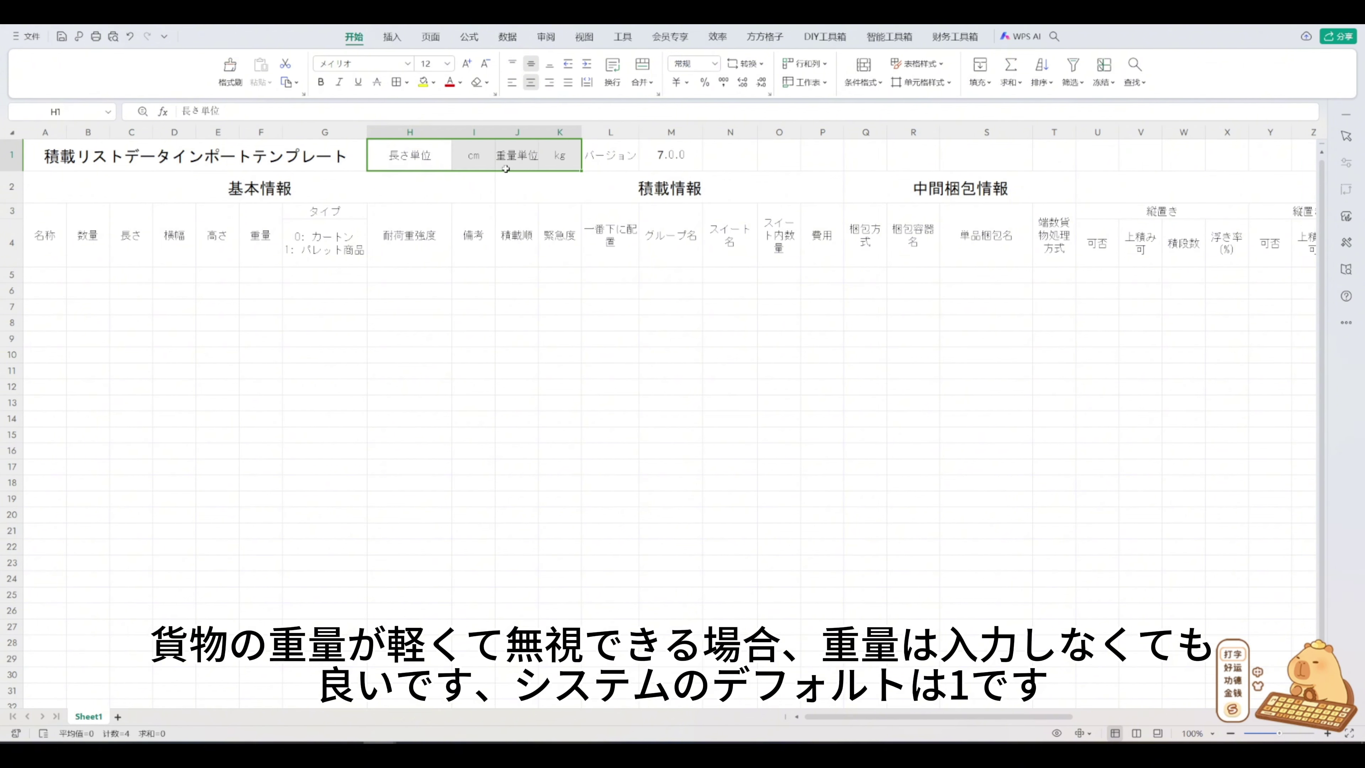
click(491, 166)
click(500, 168)
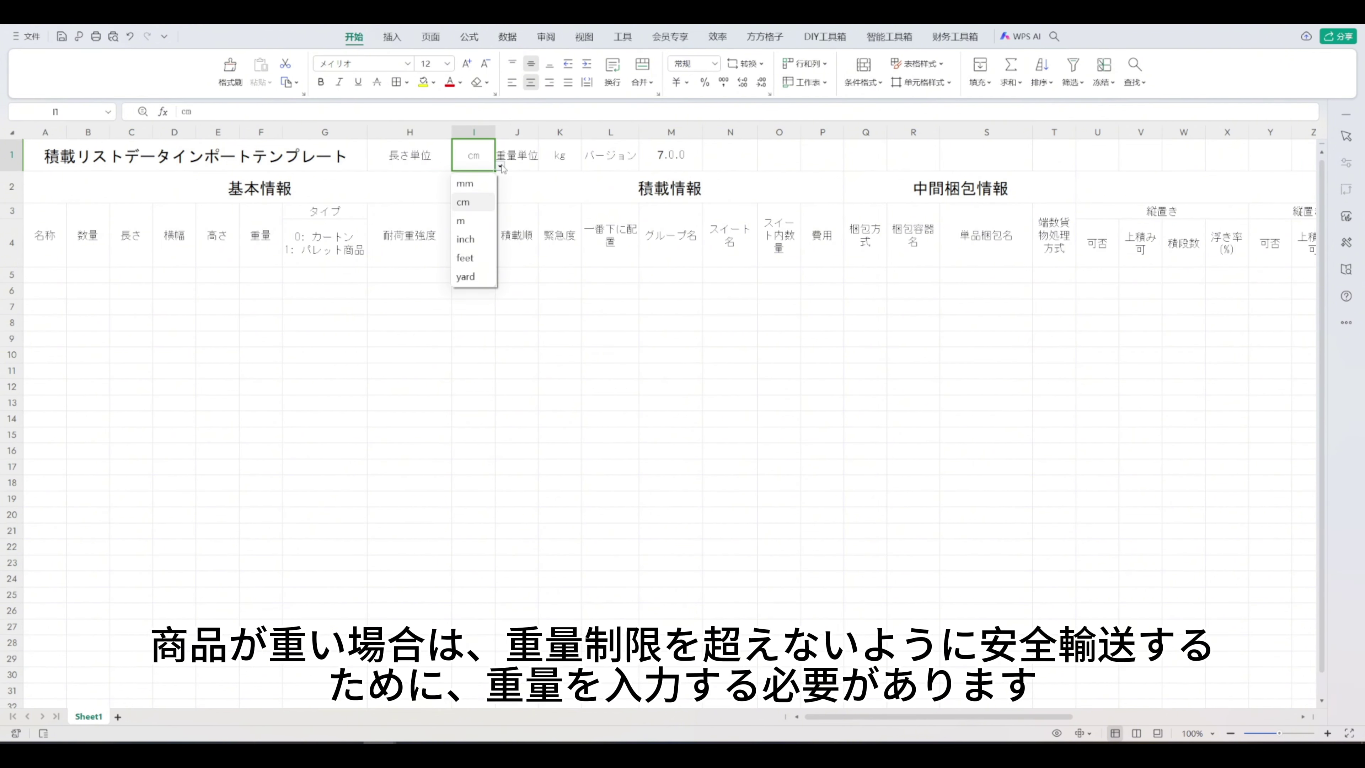
- Copy the names, quantities, lengths, widths and heights of cargo A to D from the source workbook into the template, starting at A5
click(226, 25)
click(226, 25)
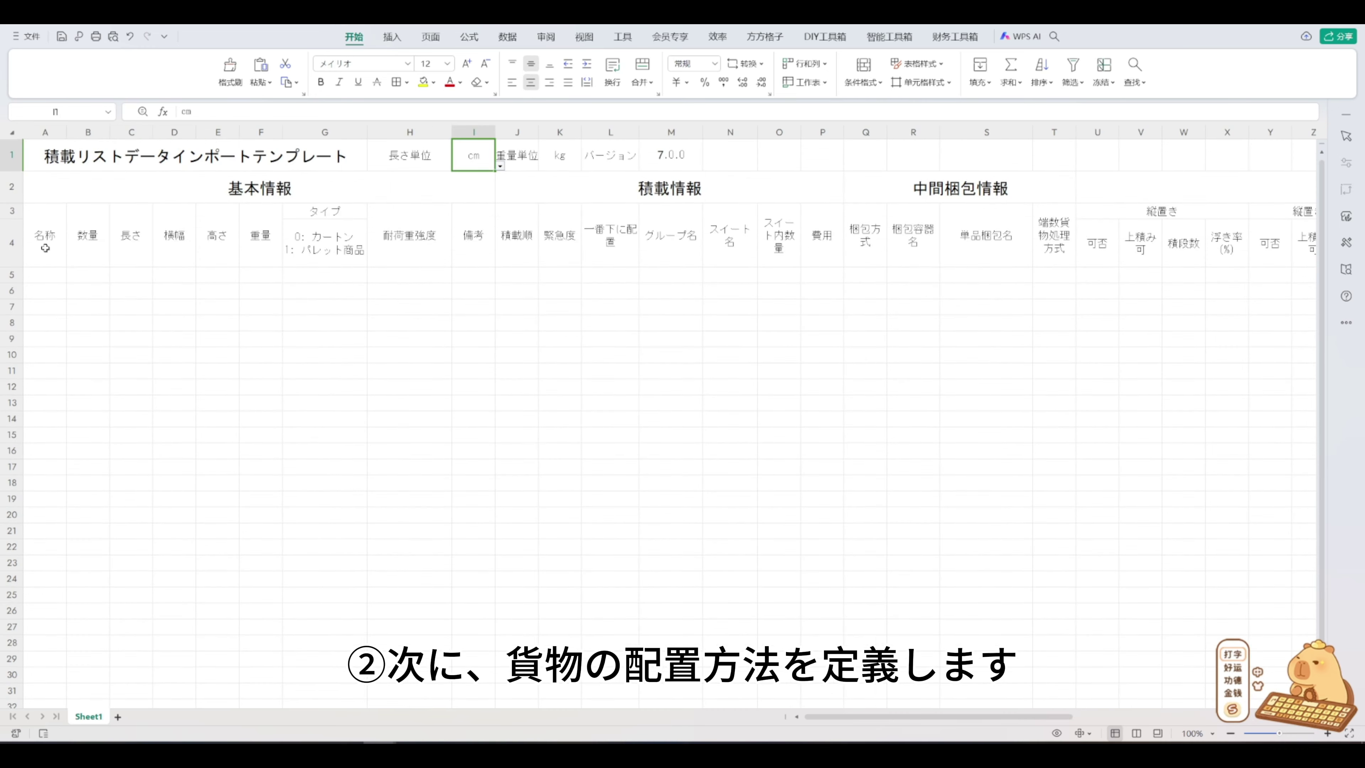
click(51, 272)
text(A	321	60	50	20 B	360	30	25	20 C	120	55	55	30 D	272	27	55	30)
click(296, 352)
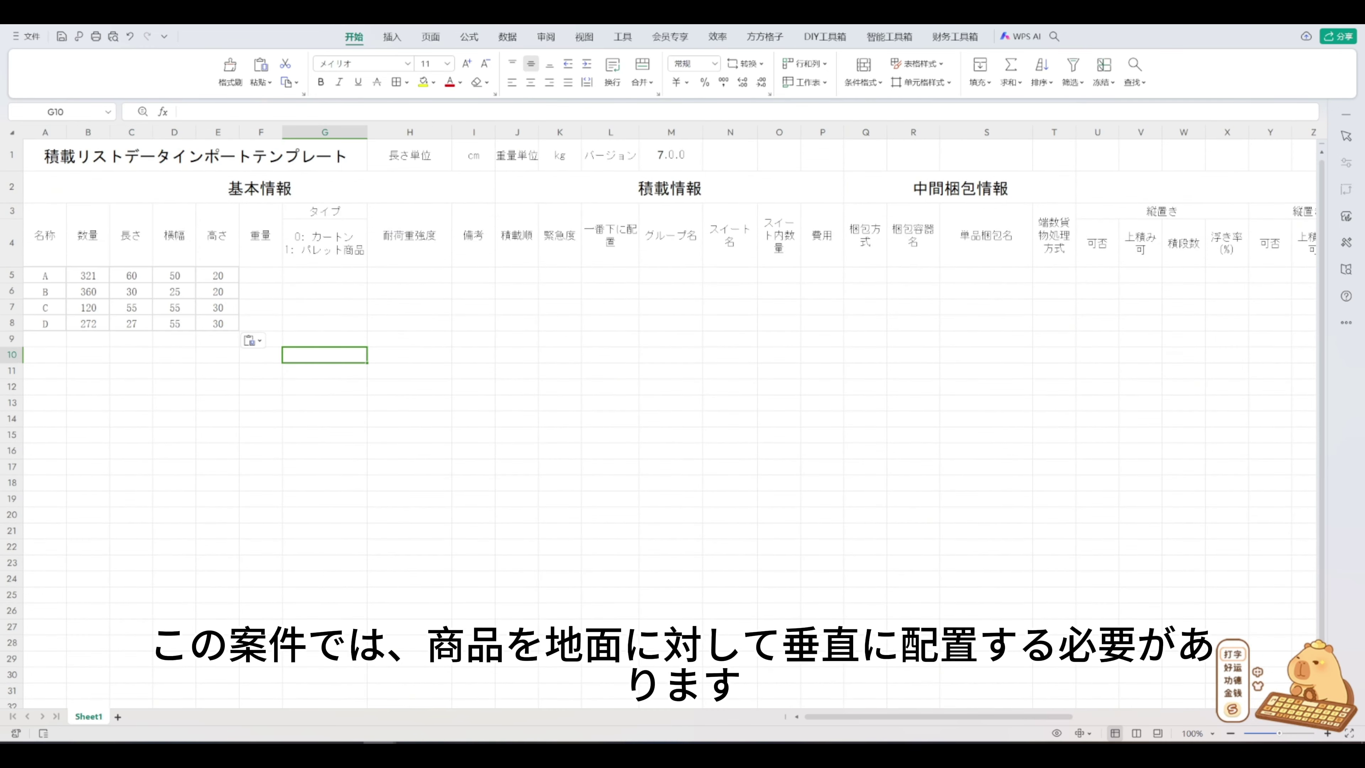
- Disallow the 縦置き（側面） placement for all four cargo rows by entering 0 in its 可否 cells AC5:AC8
drag(948, 718, 1112, 720)
click(557, 280)
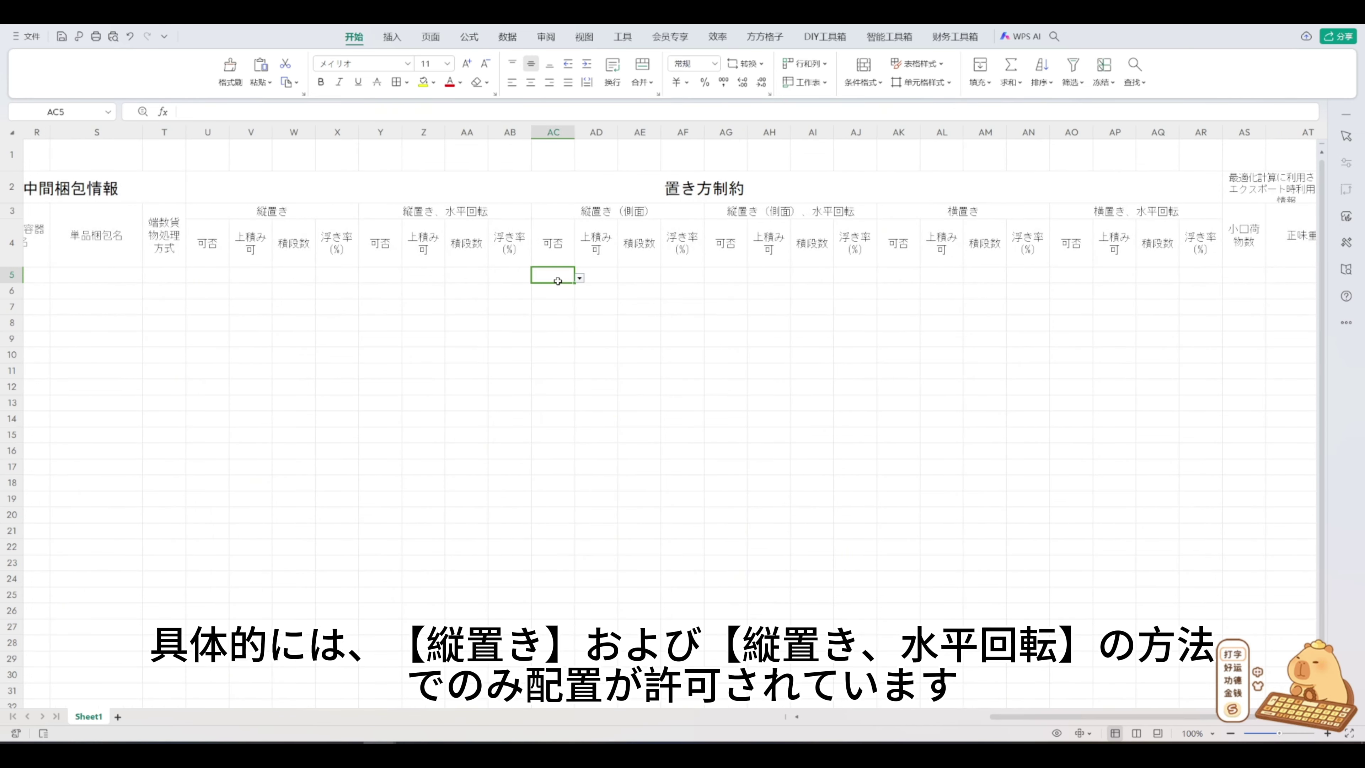
text(0)
key(Return)
text(0)
key(Return)
text(0)
key(Return)
text(0)
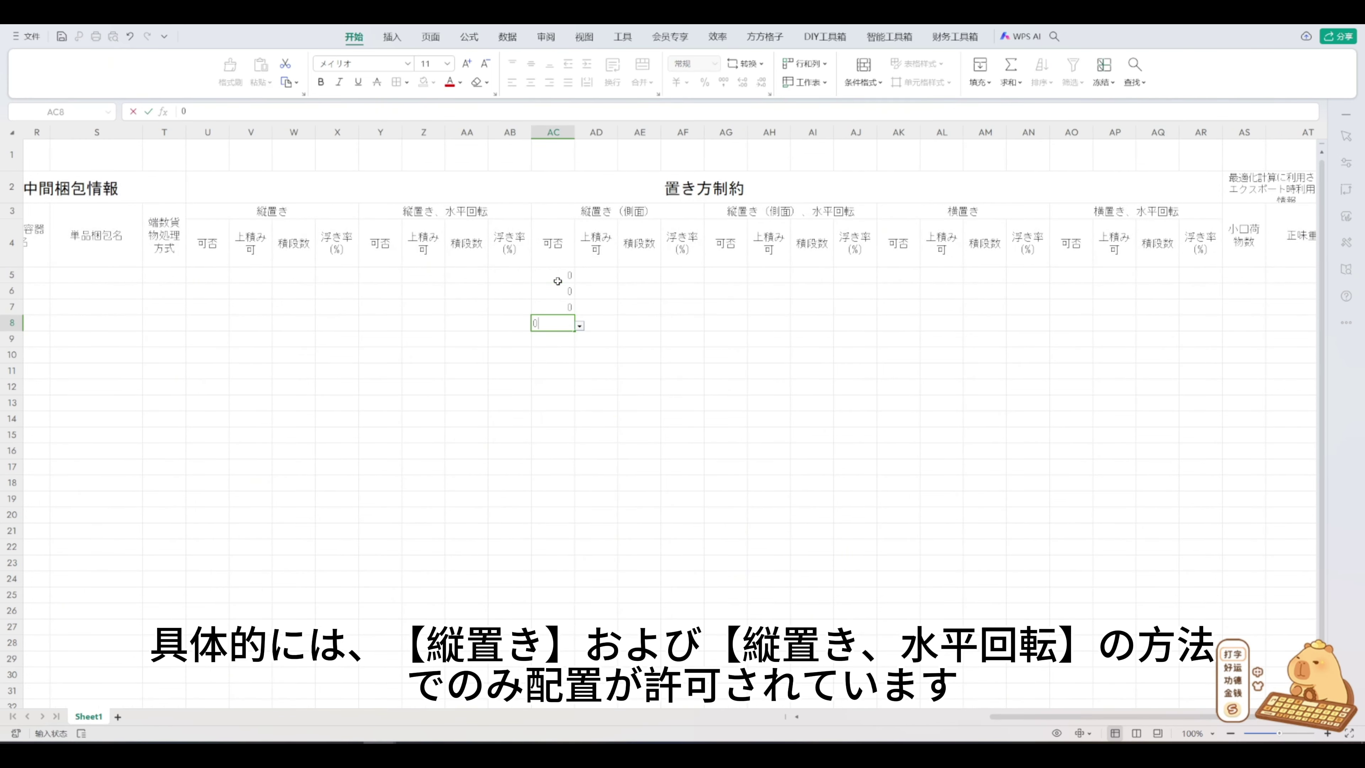
- Disallow the 縦置き（側面）、水平回転 placement by entering 0 in its 可否 cells AG5:AG8
click(712, 277)
text(0)
key(Return)
text(0)
key(Return)
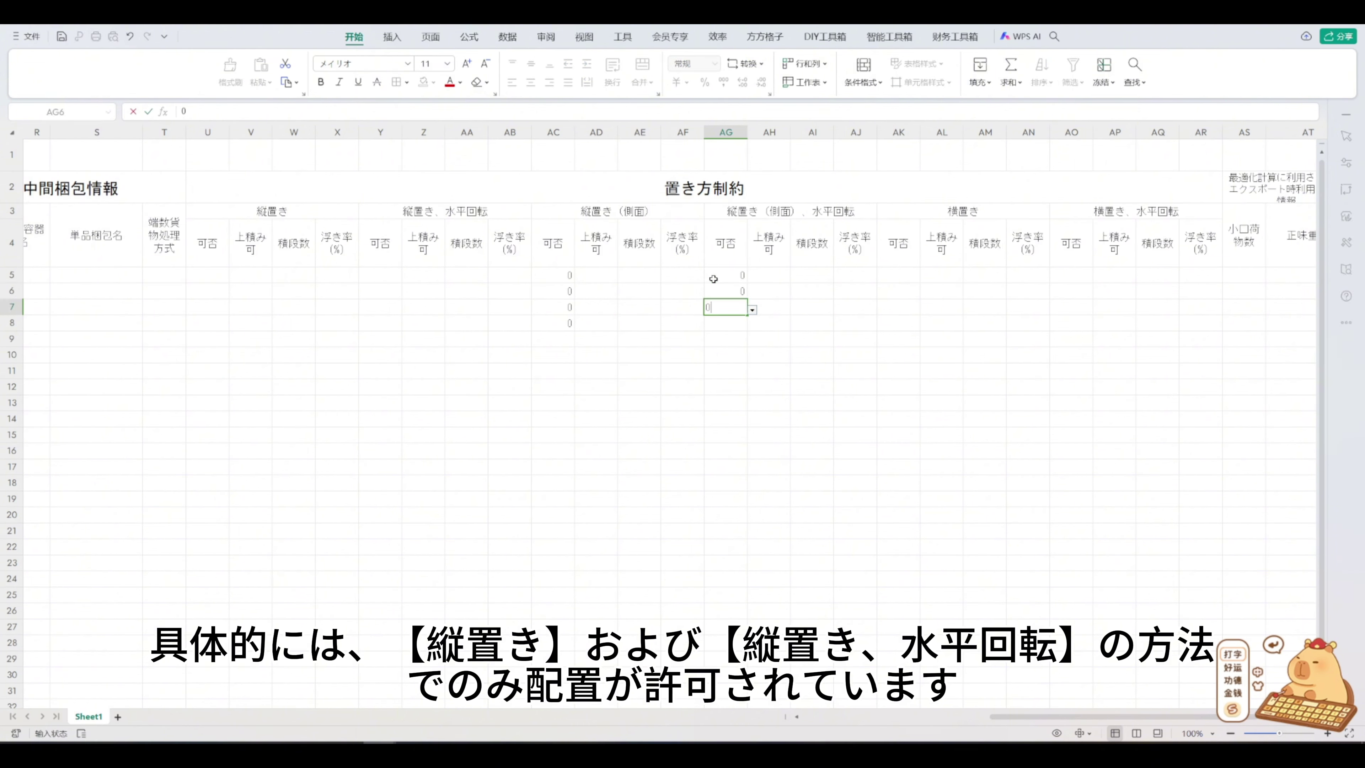
text(0)
key(Return)
text(0)
- Disallow the 横置き placement by entering 0 in its 可否 cells AK5:AK8
click(916, 275)
text(0)
key(Return)
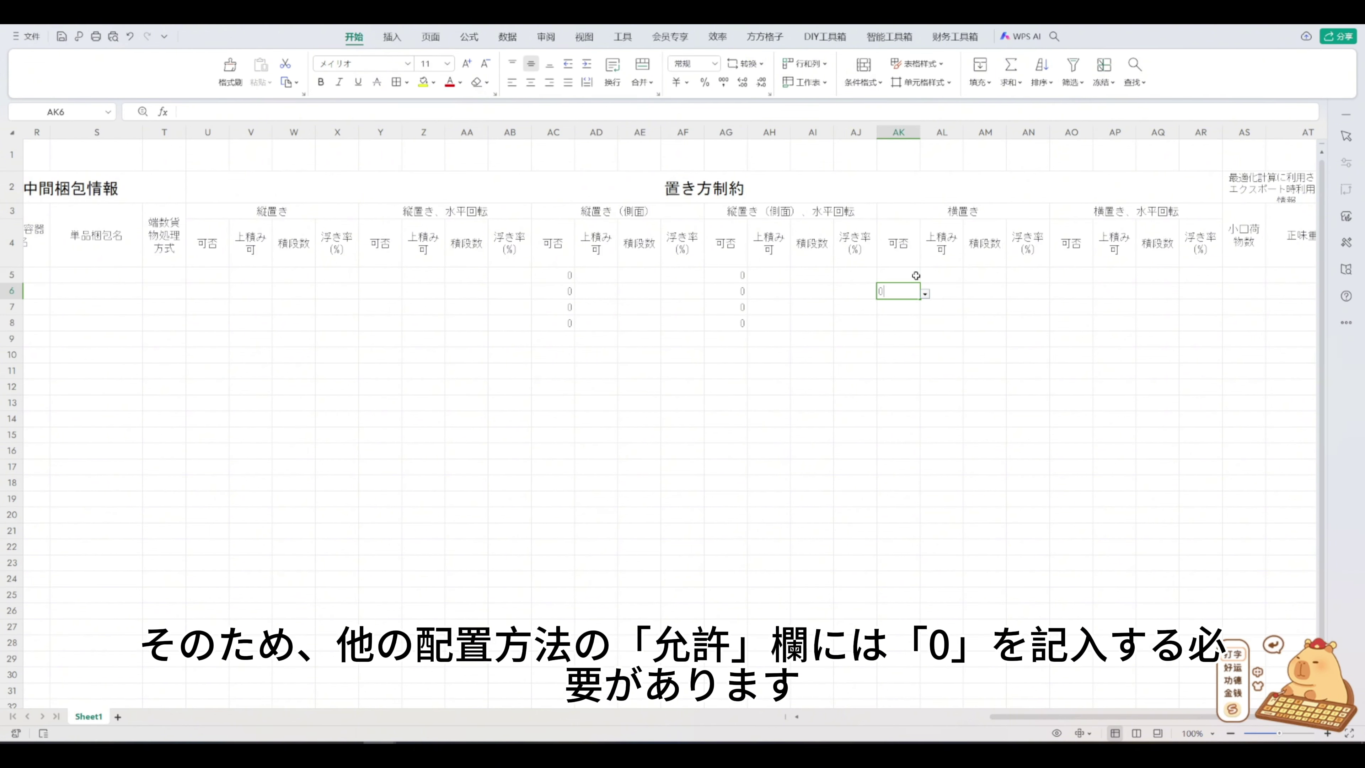
text(0)
key(Return)
text(0)
key(Return)
text(0)
- Disallow the 横置き、水平回転 placement by entering 0 in its 可否 cells AO5:AO8
click(1079, 275)
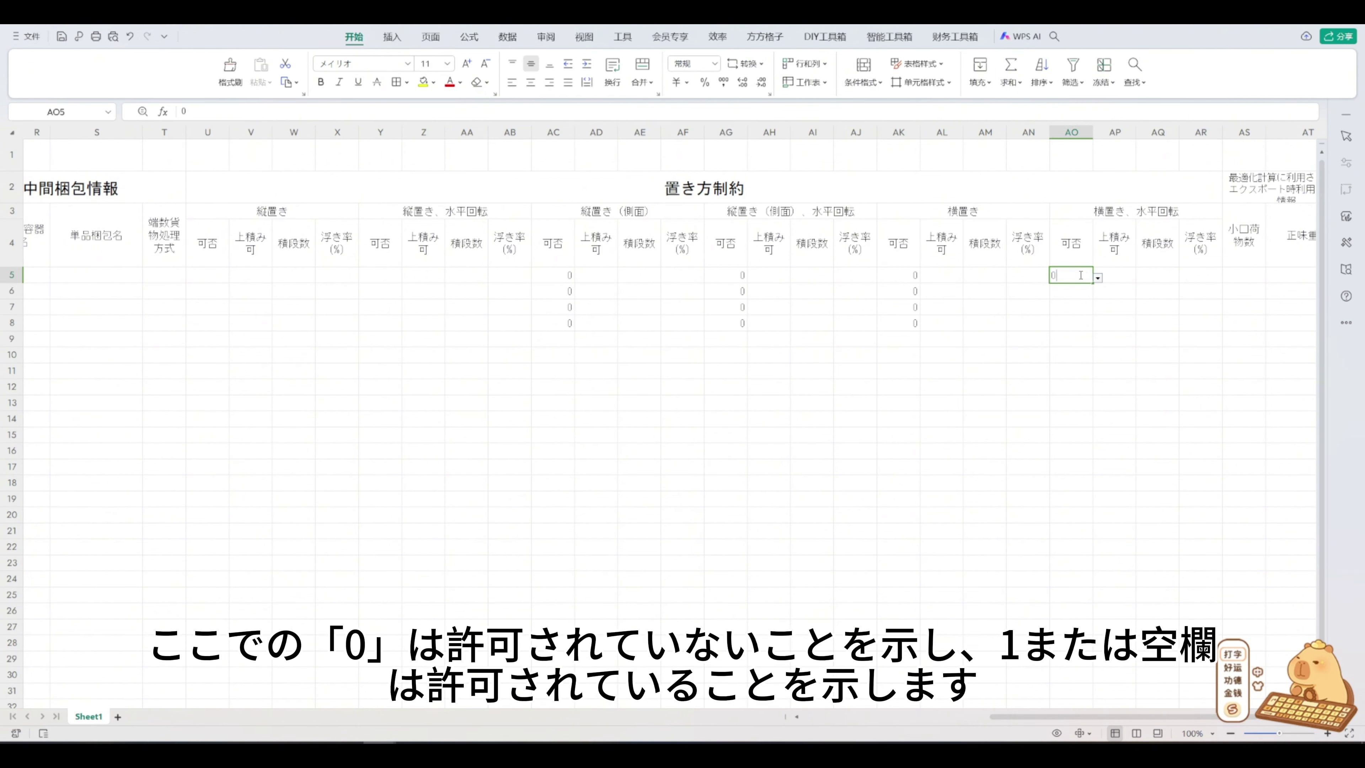
text(0)
key(Return)
text(0)
key(Return)
text(0)
key(Return)
text(0)
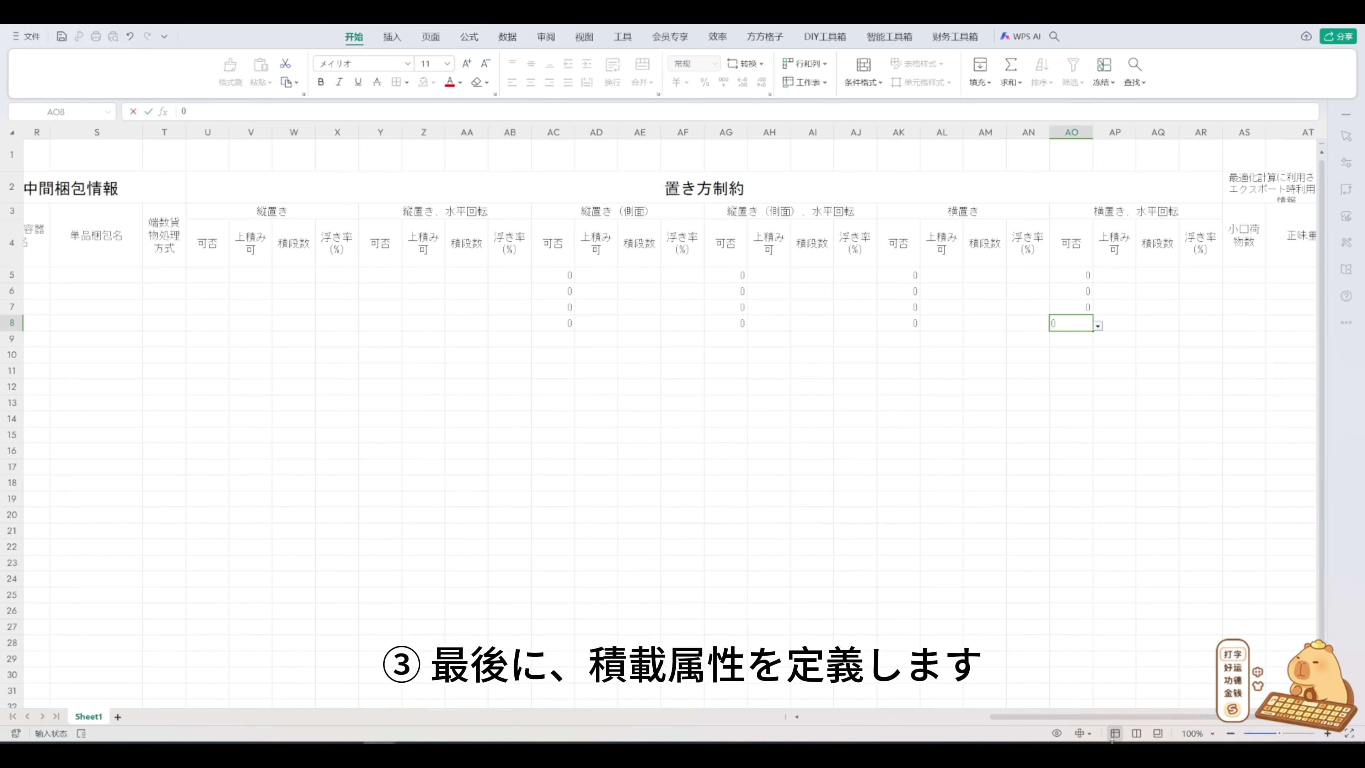
- Set the packing method (梱包方式) to 1 for cargo A to D in cells Q5:Q8
drag(1120, 716, 842, 722)
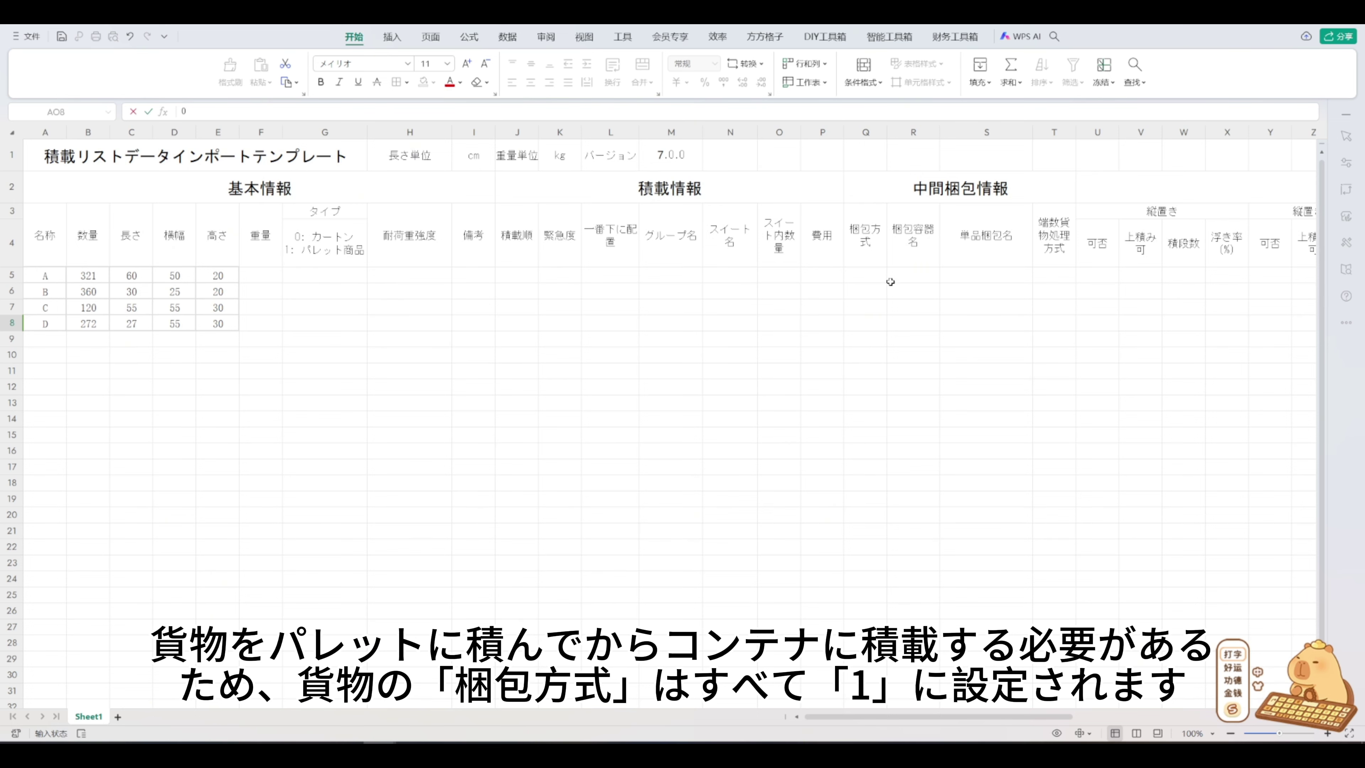
click(869, 271)
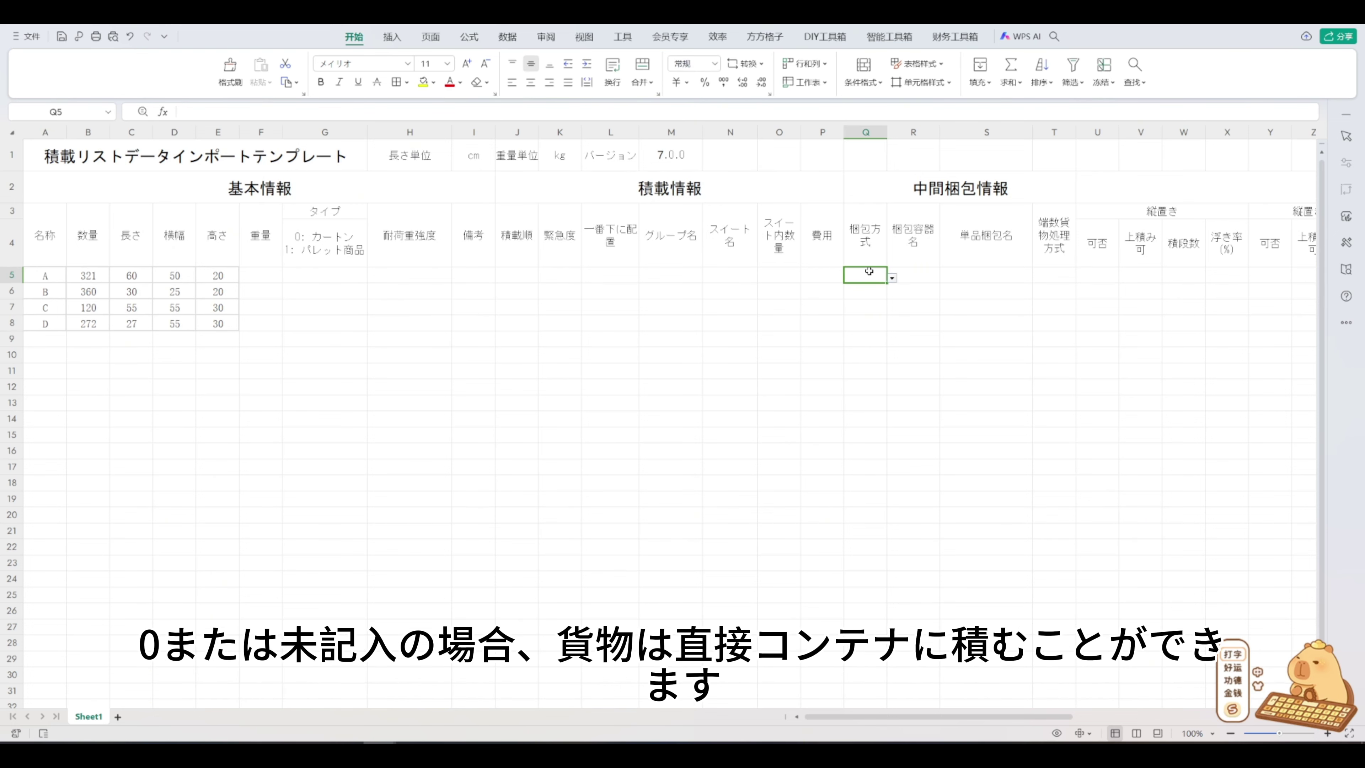
text(1)
key(Return)
text(1)
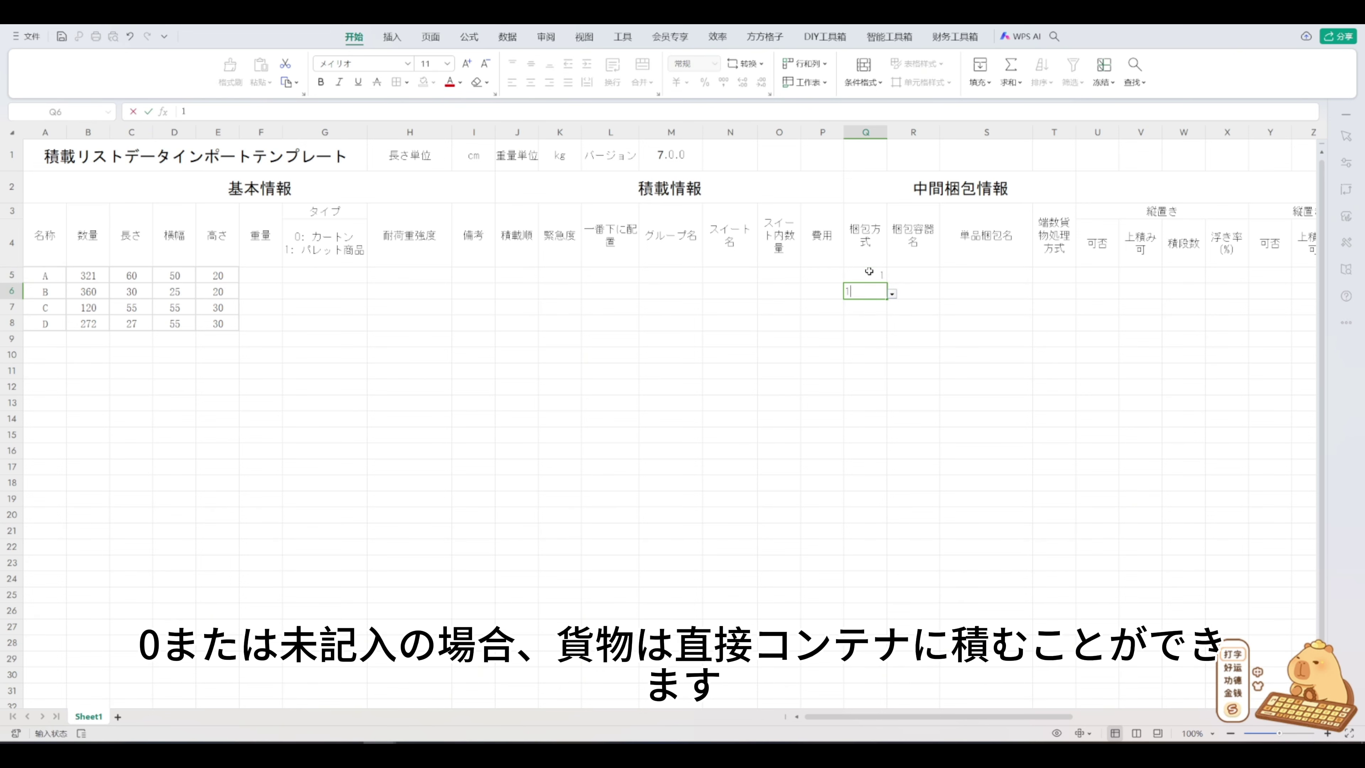
key(Return)
text(1)
key(Return)
text(1)
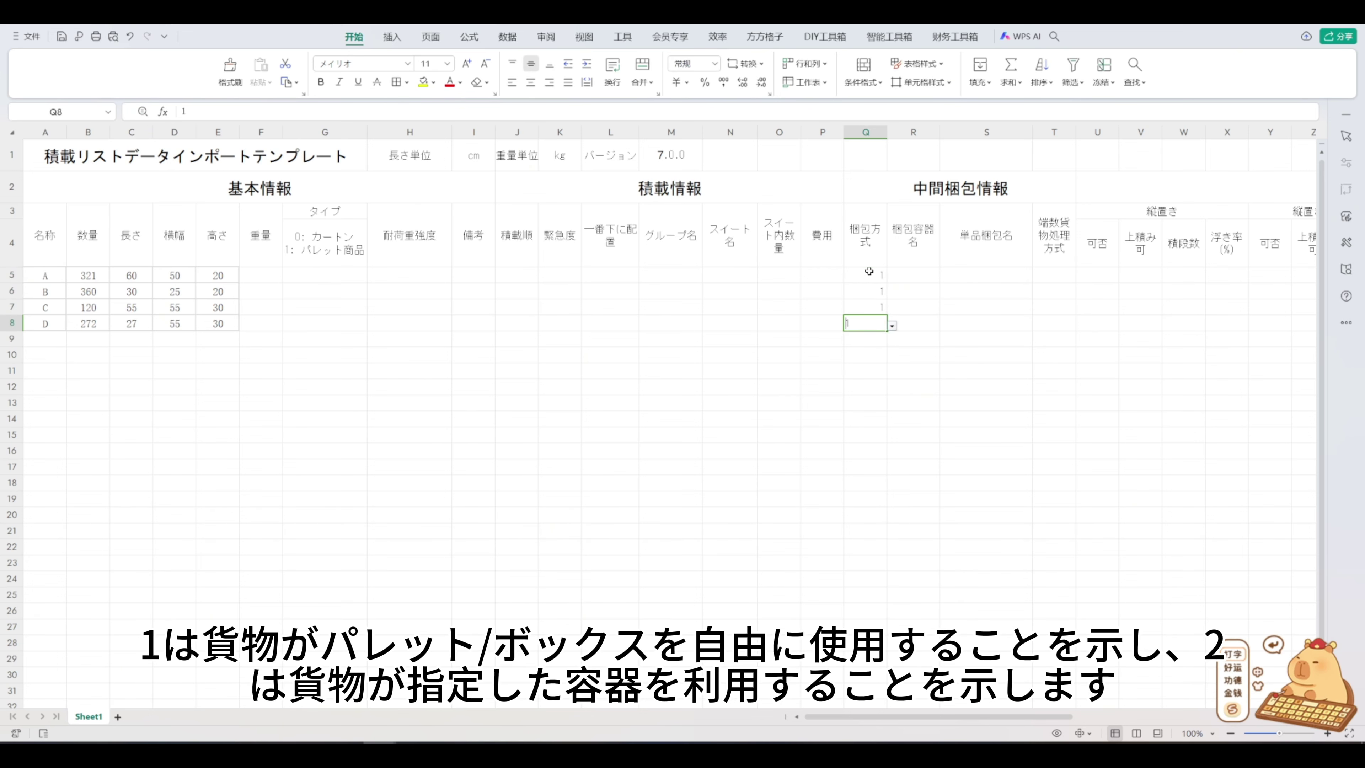
click(865, 240)
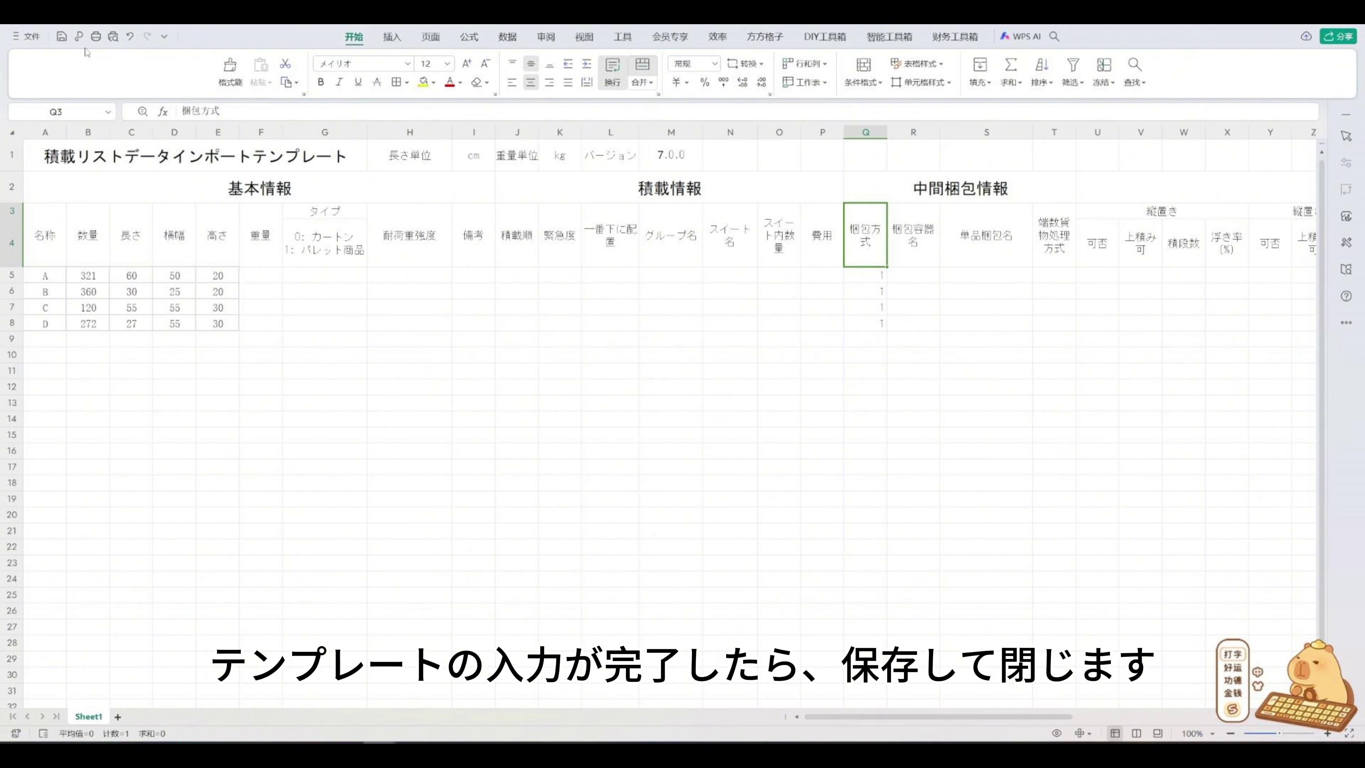
- Save the filled template to the desktop as PackingGoodsTemplate.ja (33).xlsx
click(27, 36)
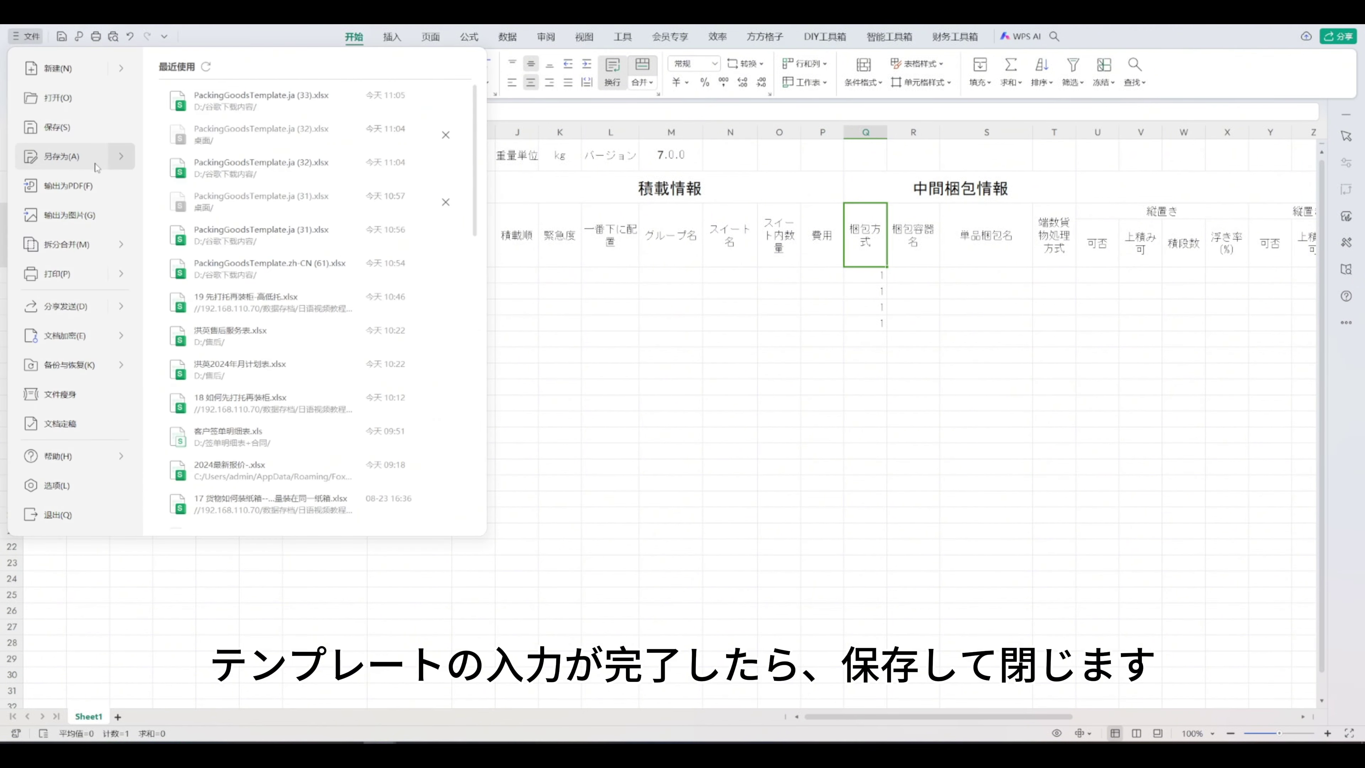
click(76, 155)
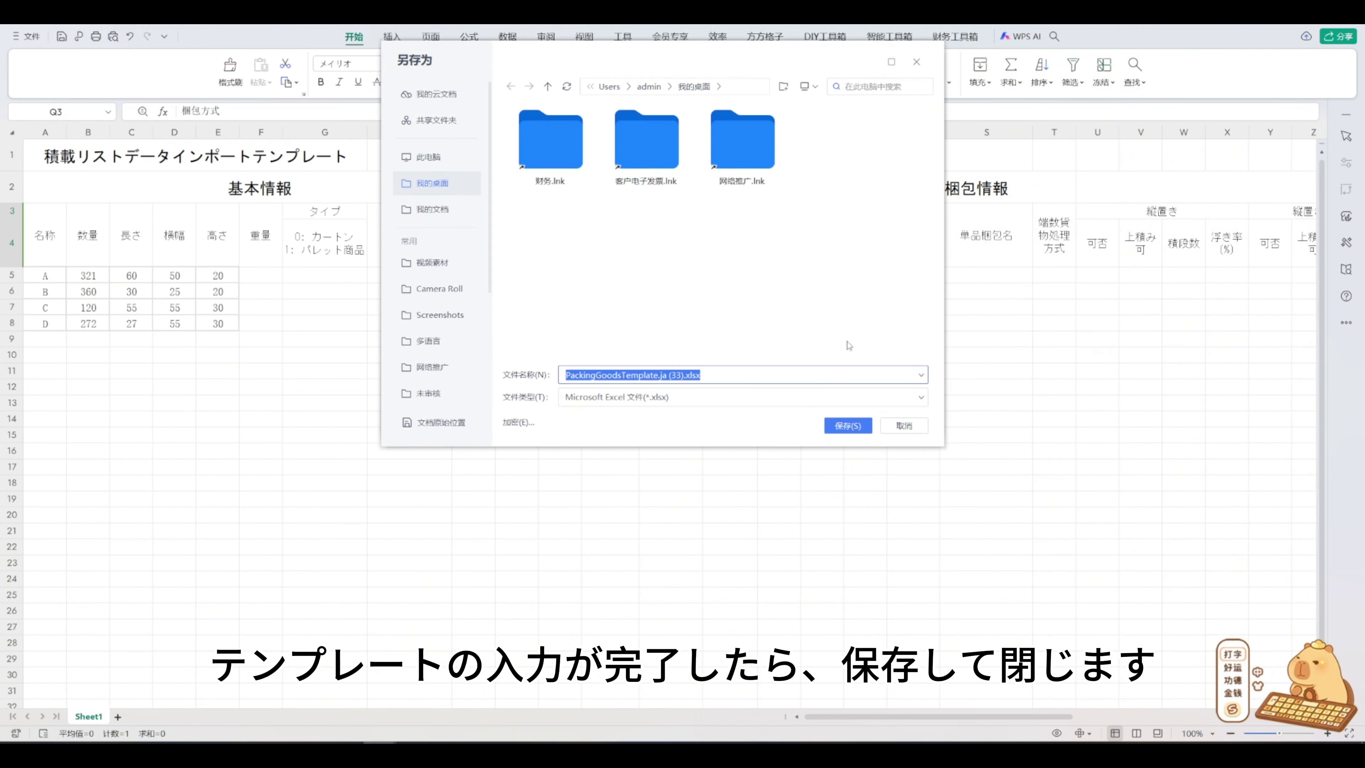
click(857, 424)
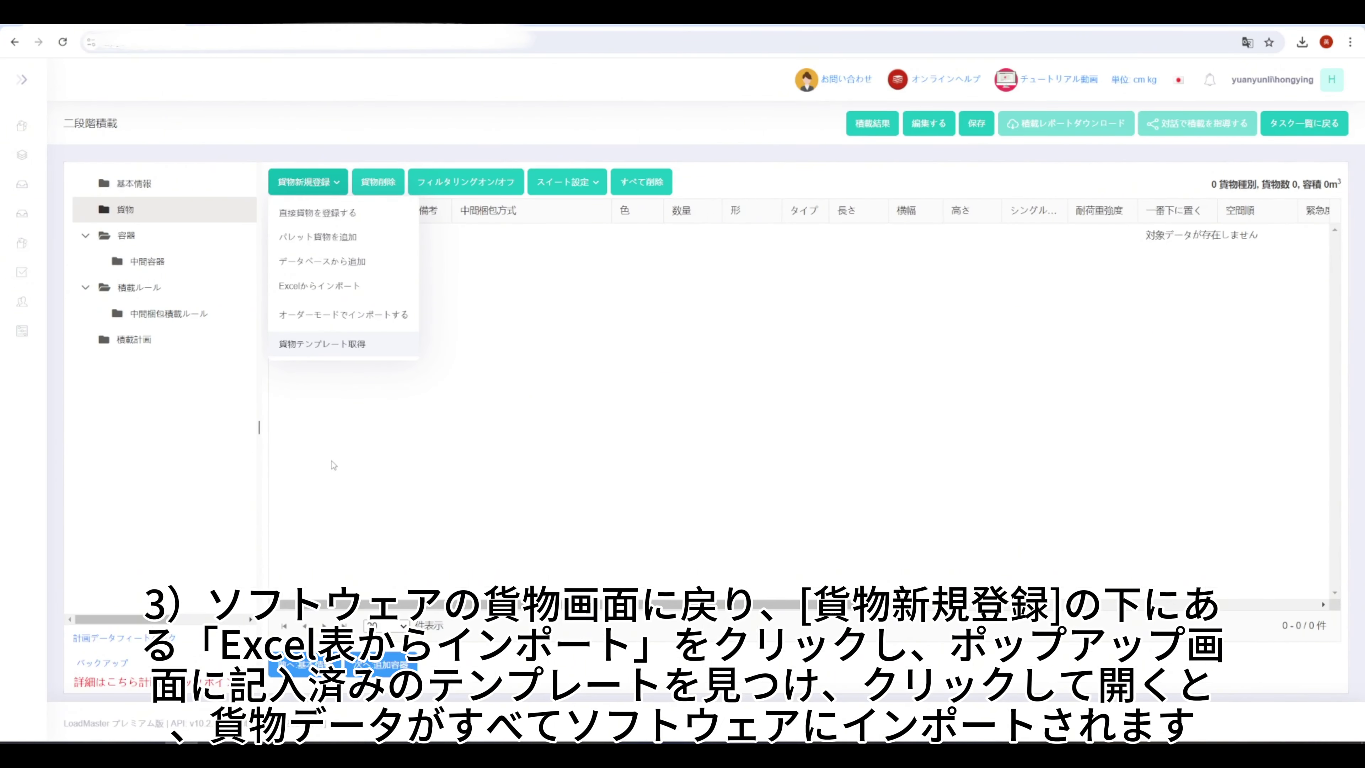
- Switch back to LoadMaster and import the filled PackingGoodsTemplate workbook from the desktop into the task's cargo list
click(322, 295)
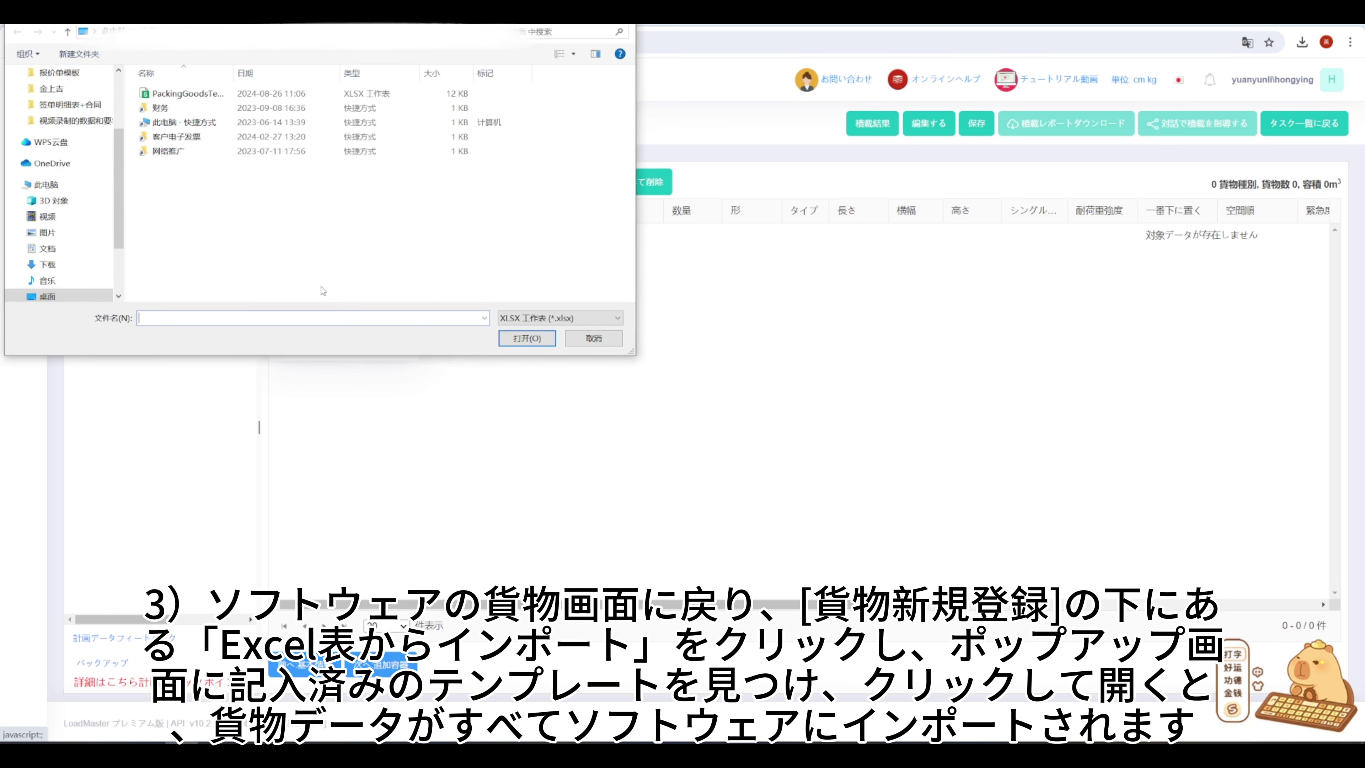
double_click(204, 95)
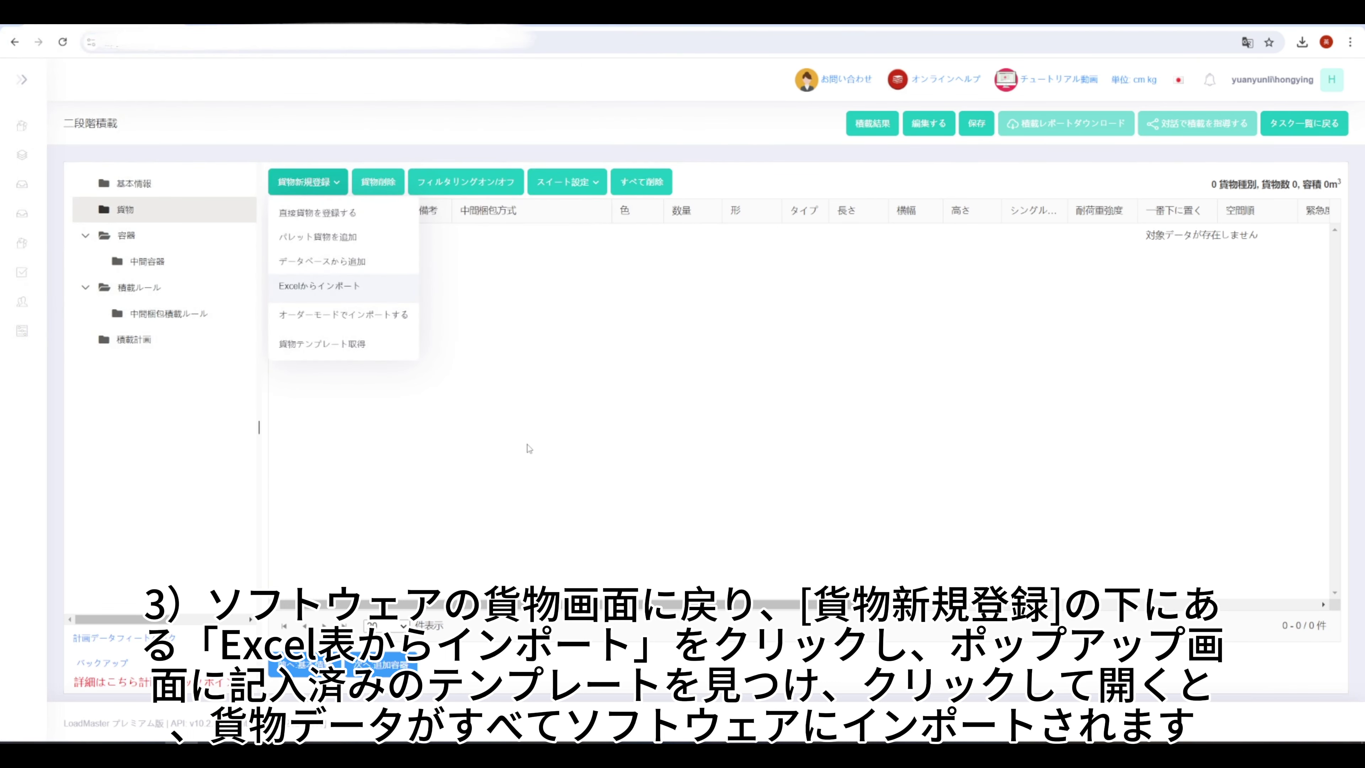
click(553, 457)
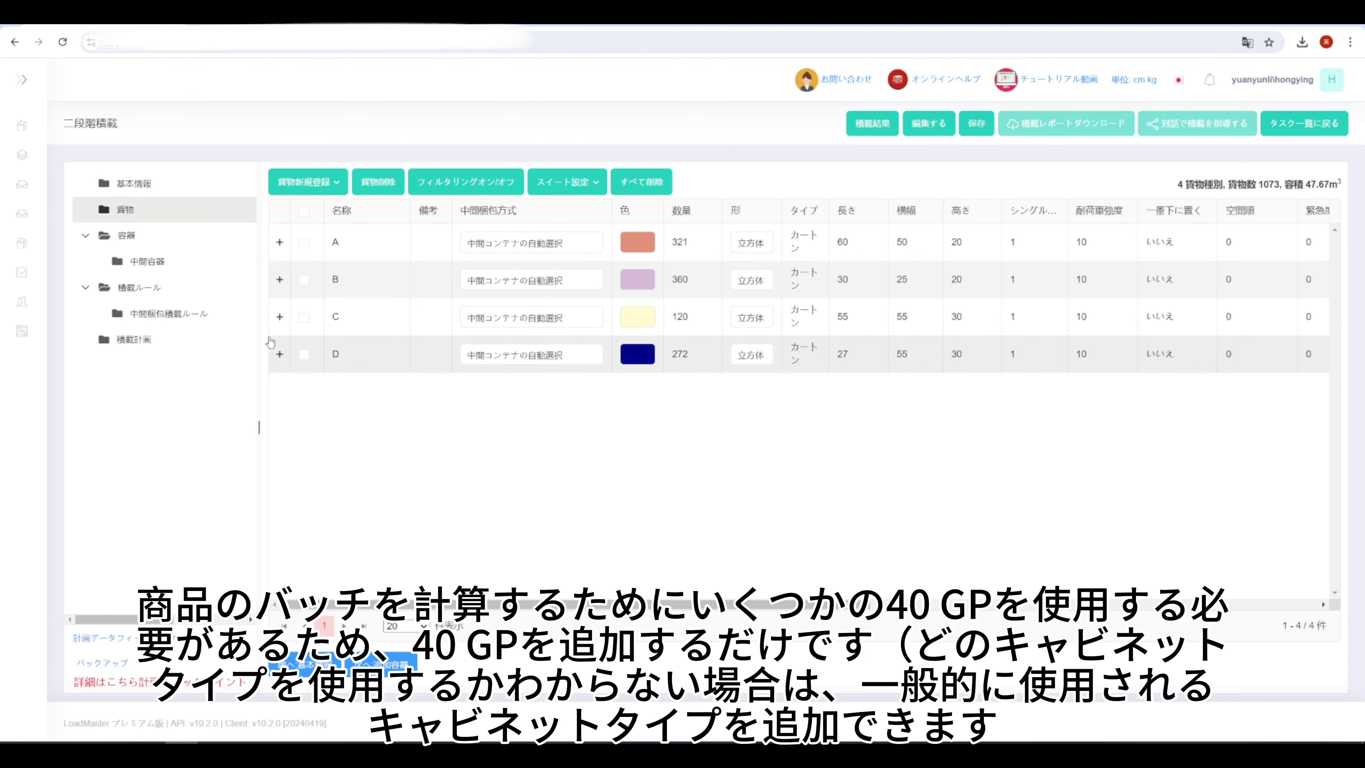
- Add the 40GP container from the database to the task's container list (容器)
click(169, 241)
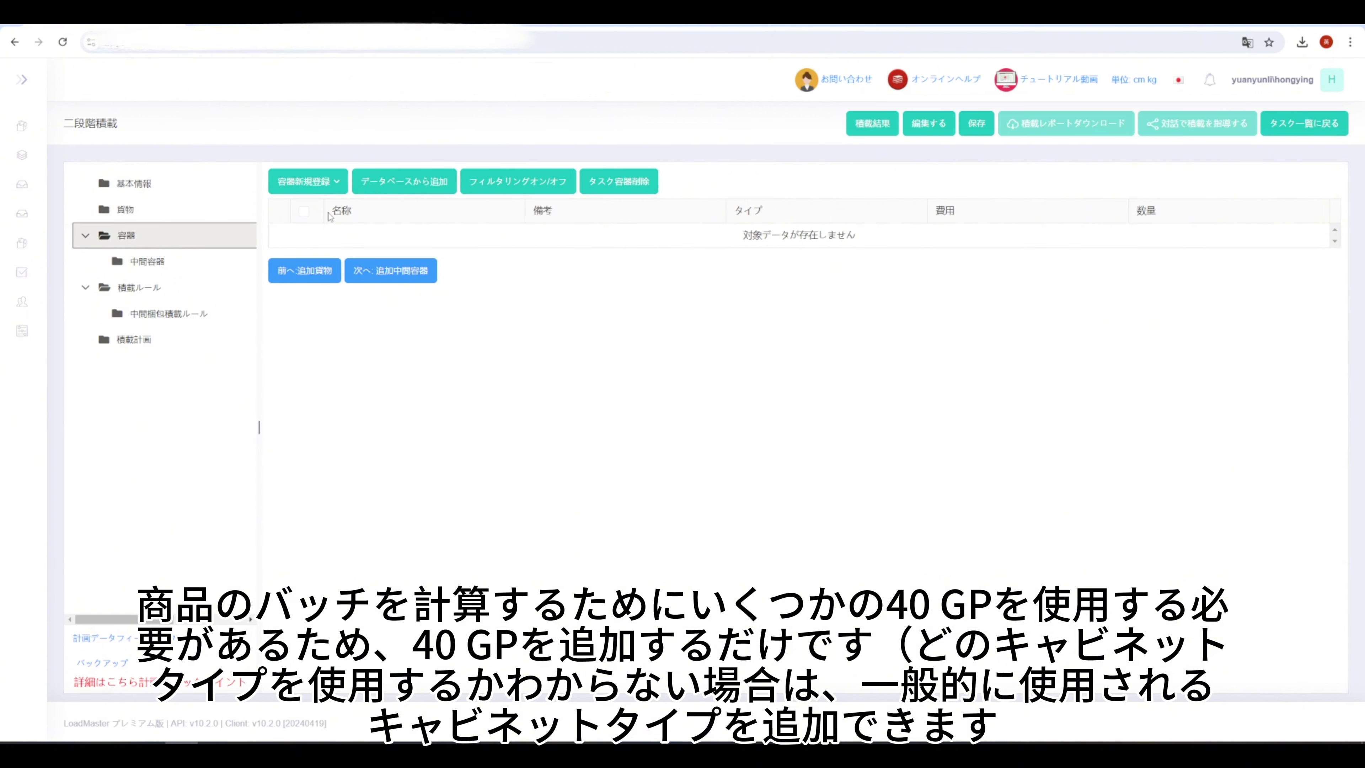
click(379, 182)
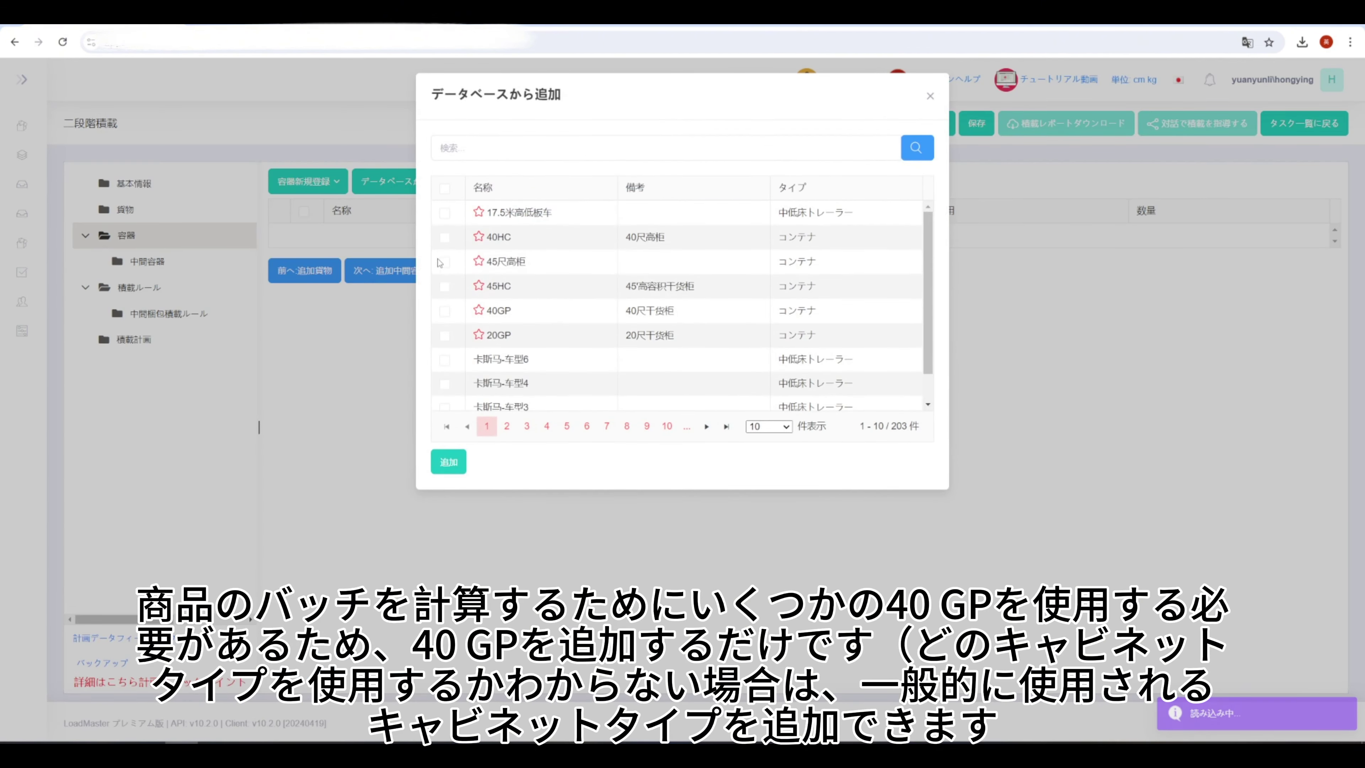
click(446, 313)
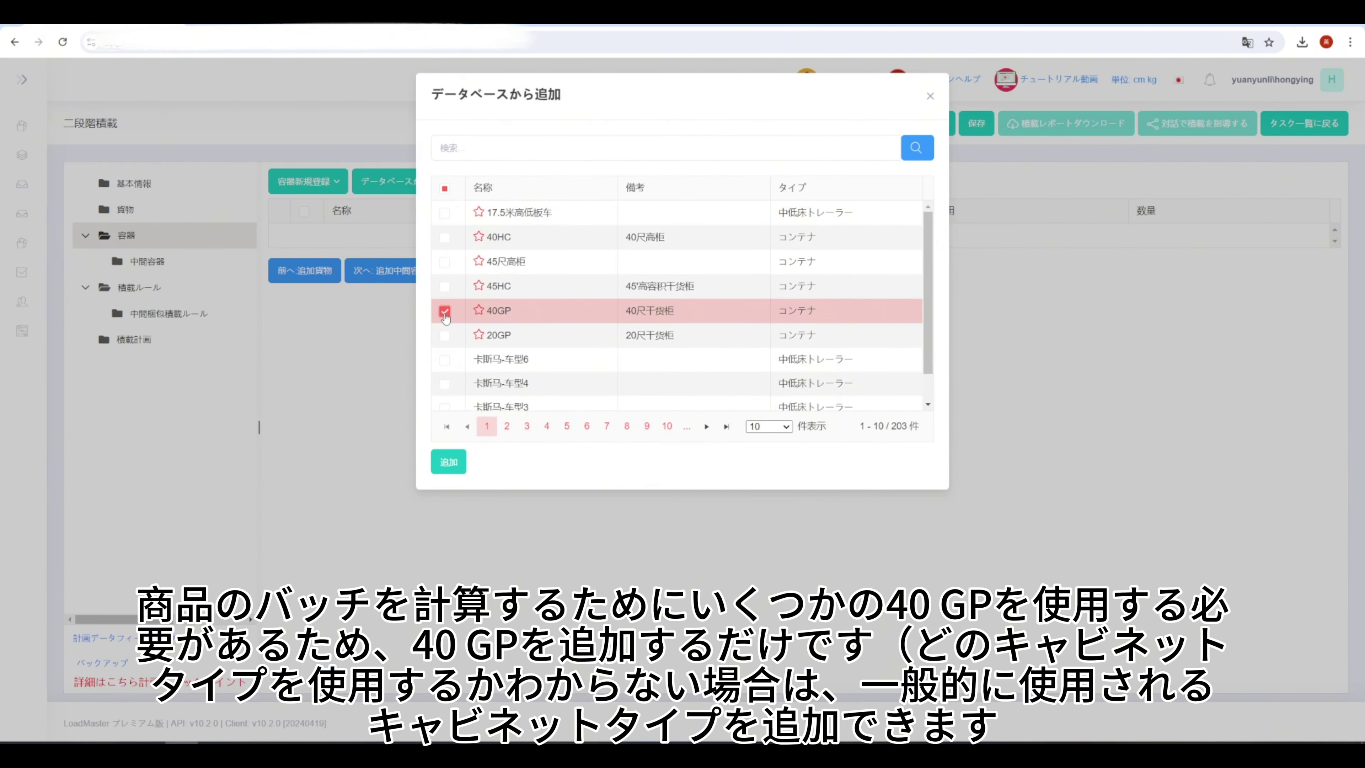
click(449, 462)
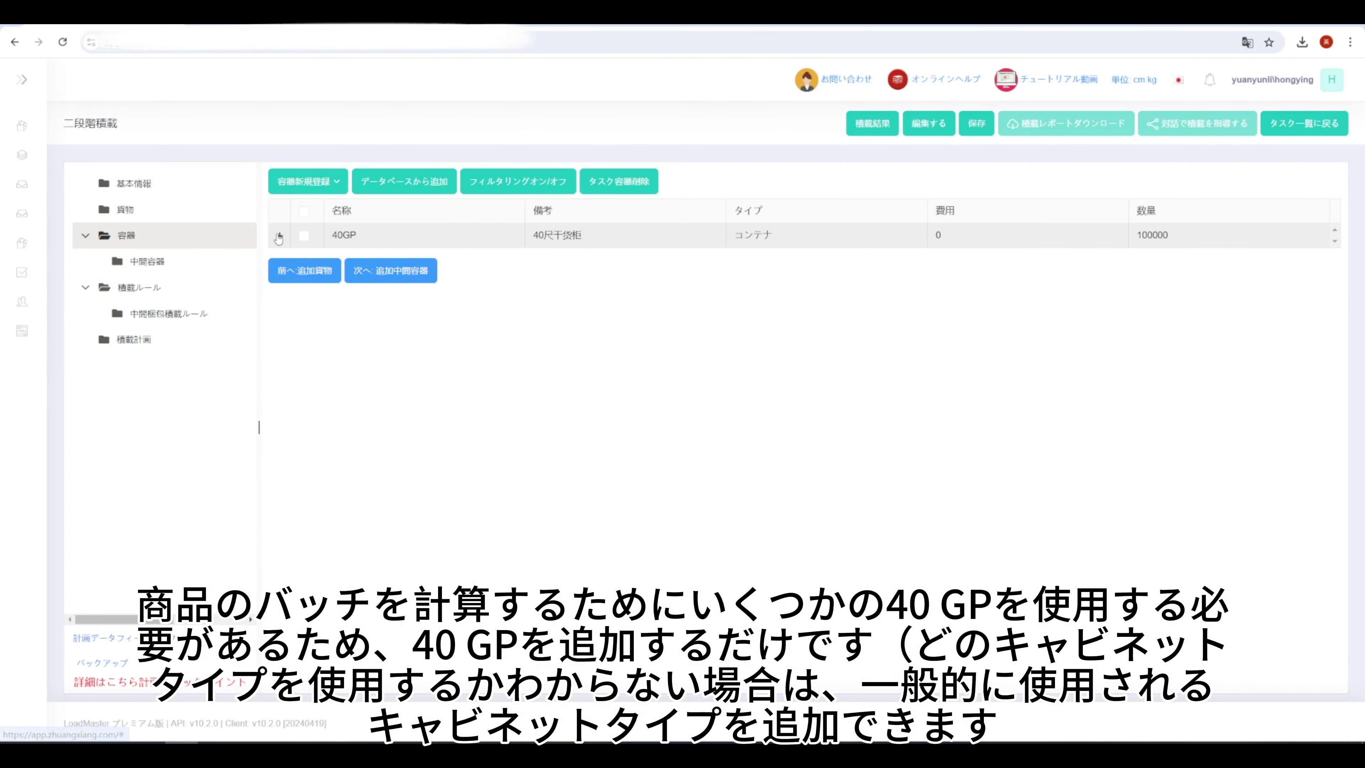
- Set the 40GP container's reserved clearances to 13 cm length (長さキープ), 3 cm width (横幅キープ) and 10 cm height (高さキープ)
click(279, 235)
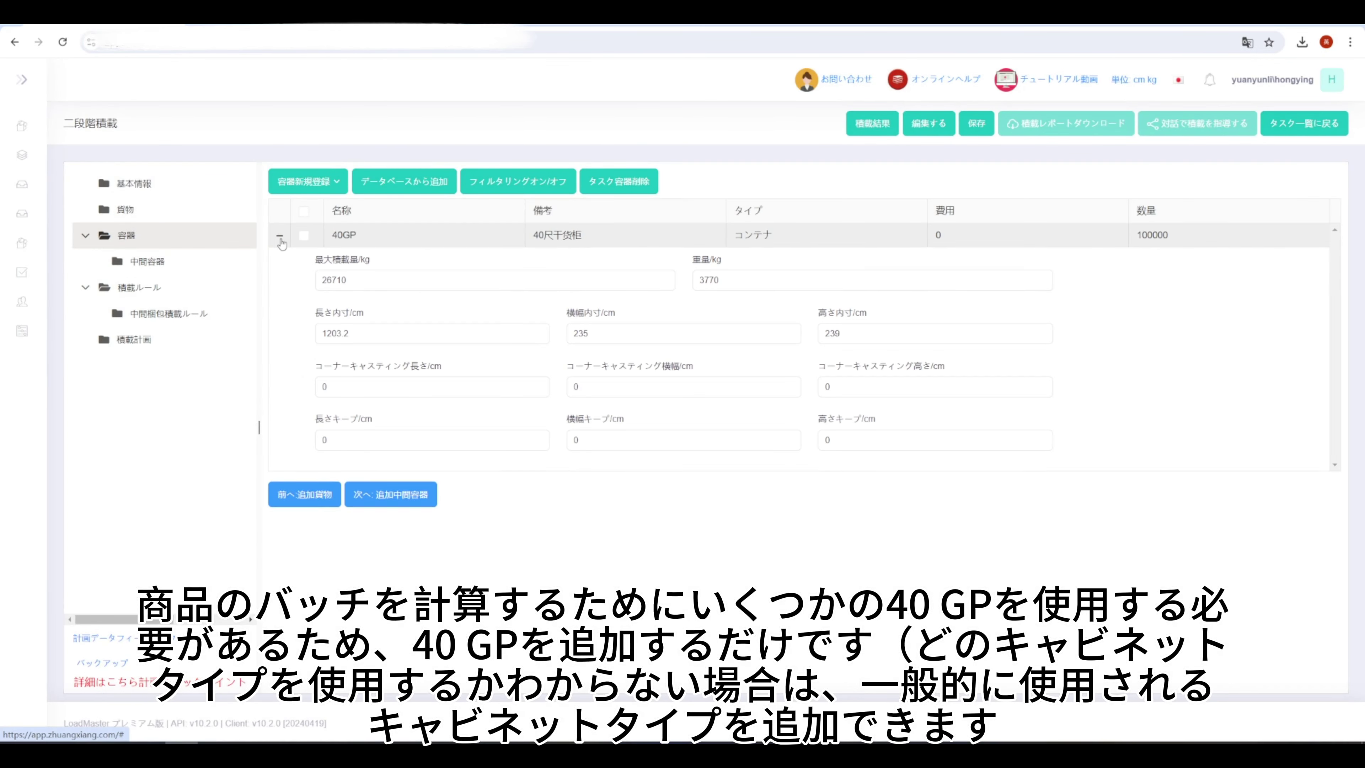
click(326, 439)
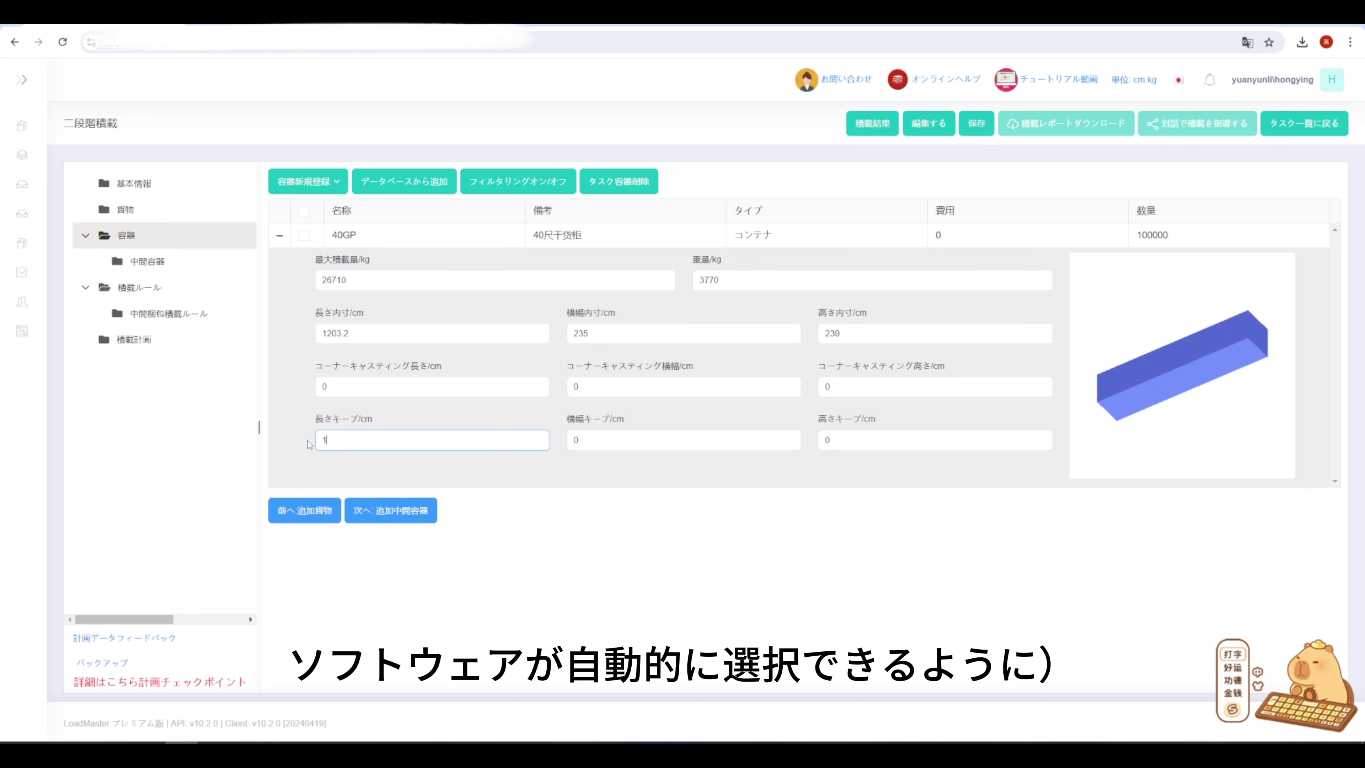
key(Tab)
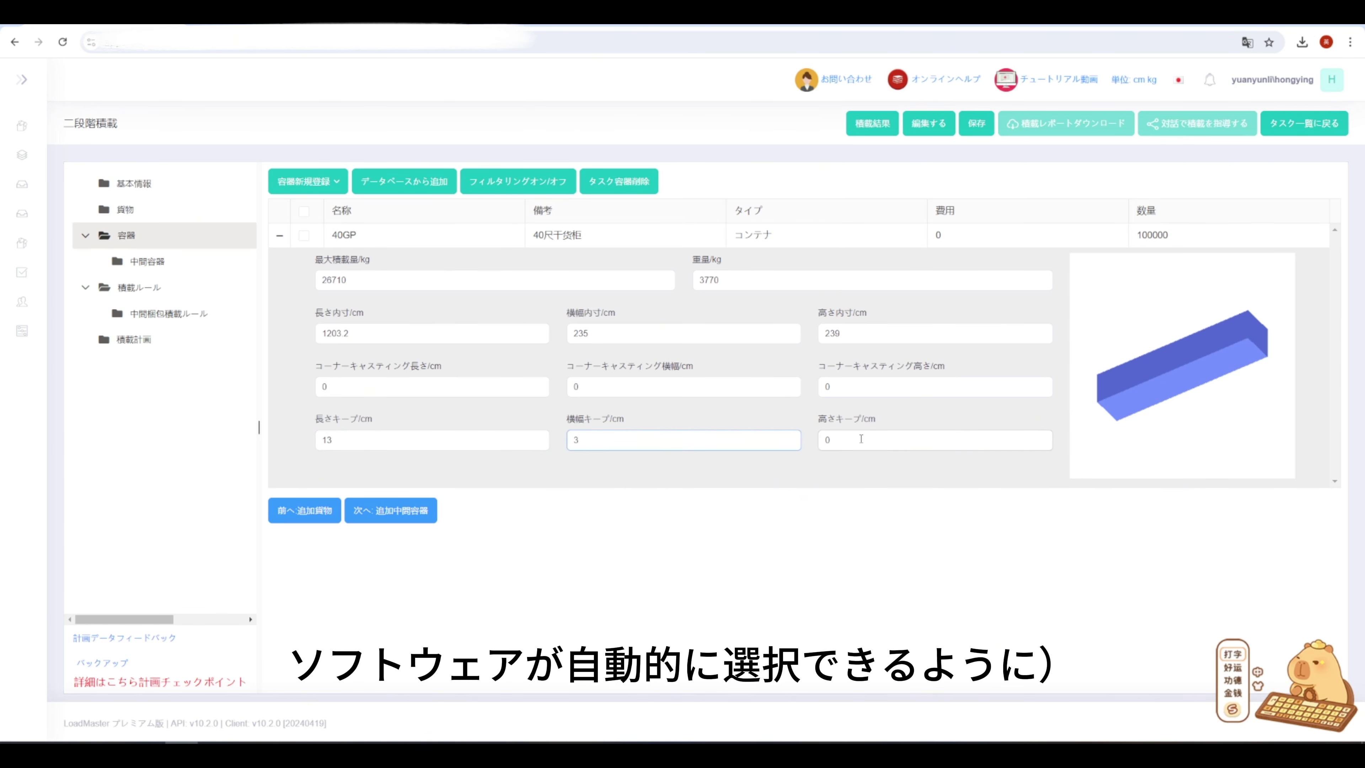
key(Tab)
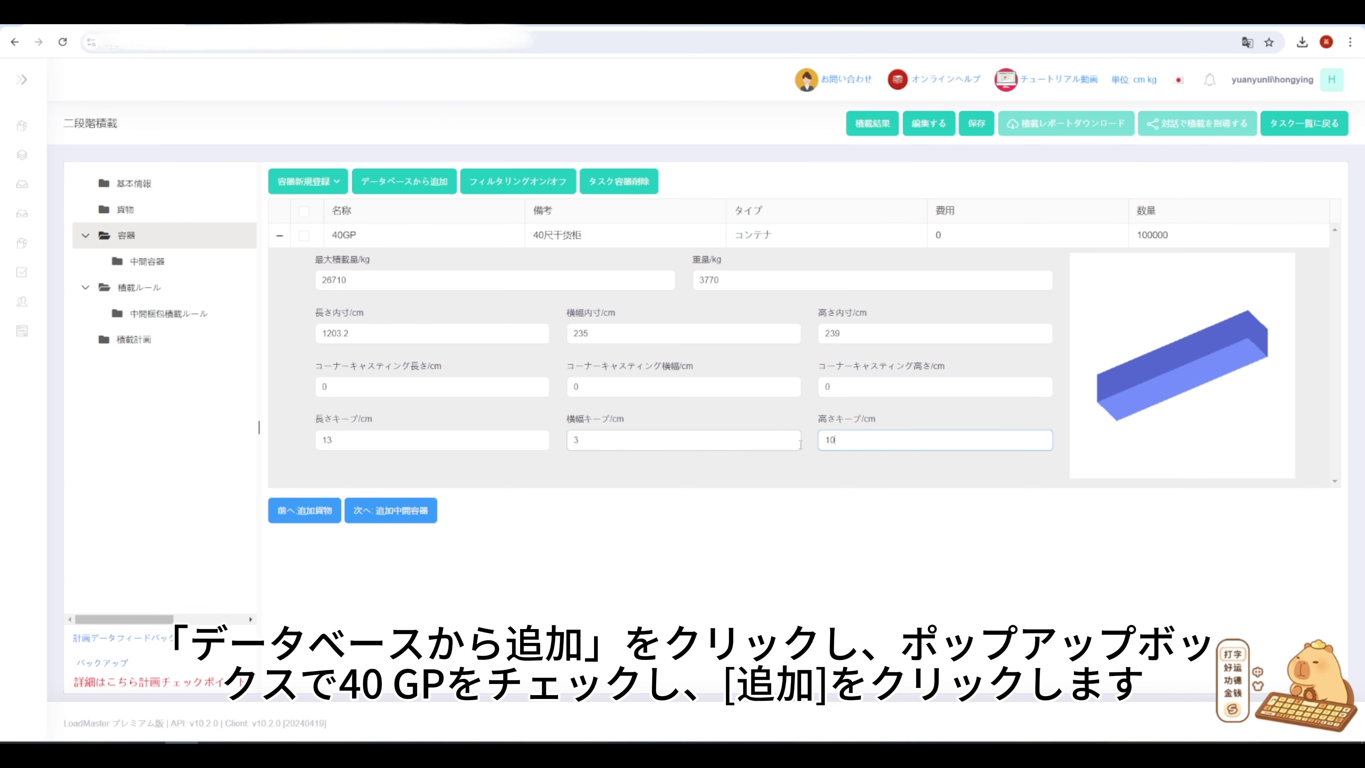
click(811, 469)
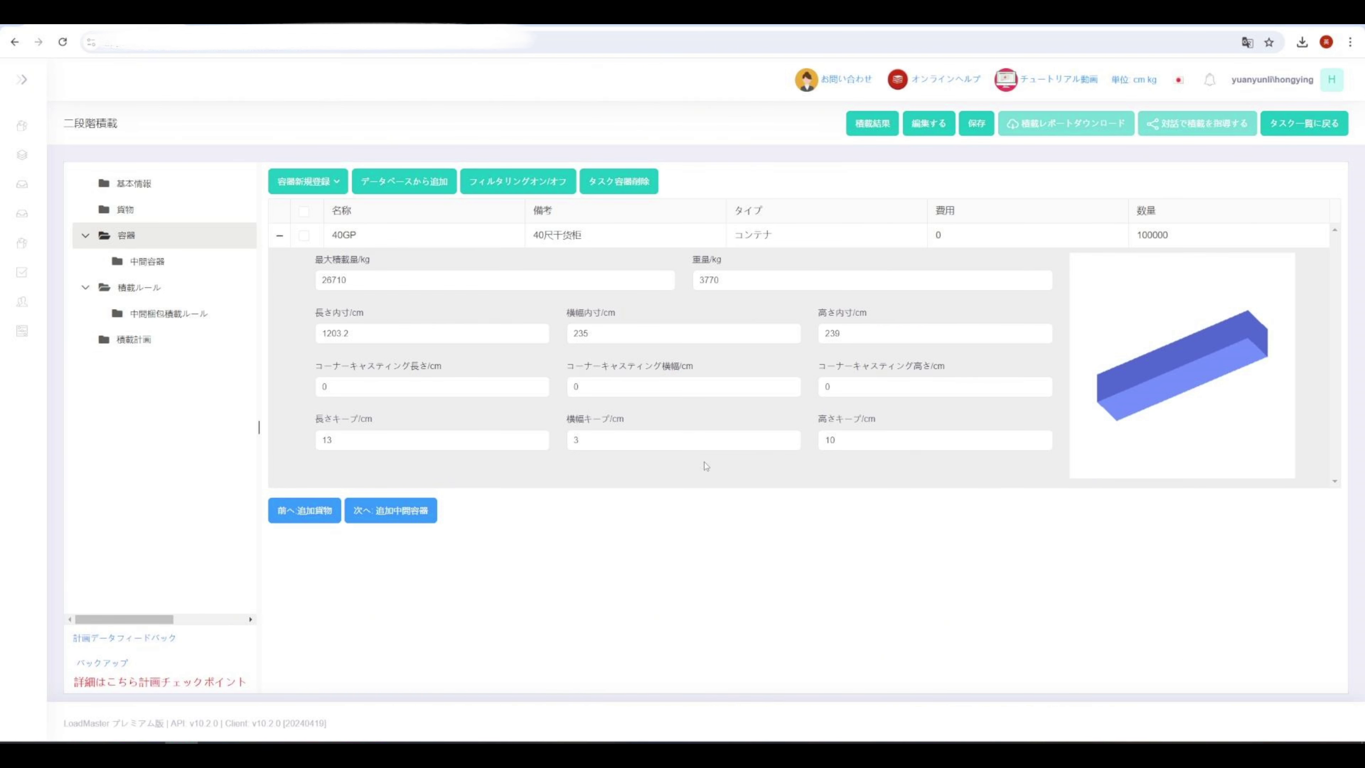
- Add a new flat pallet (平パレット) to the task's intermediate containers (中間容器)
click(138, 263)
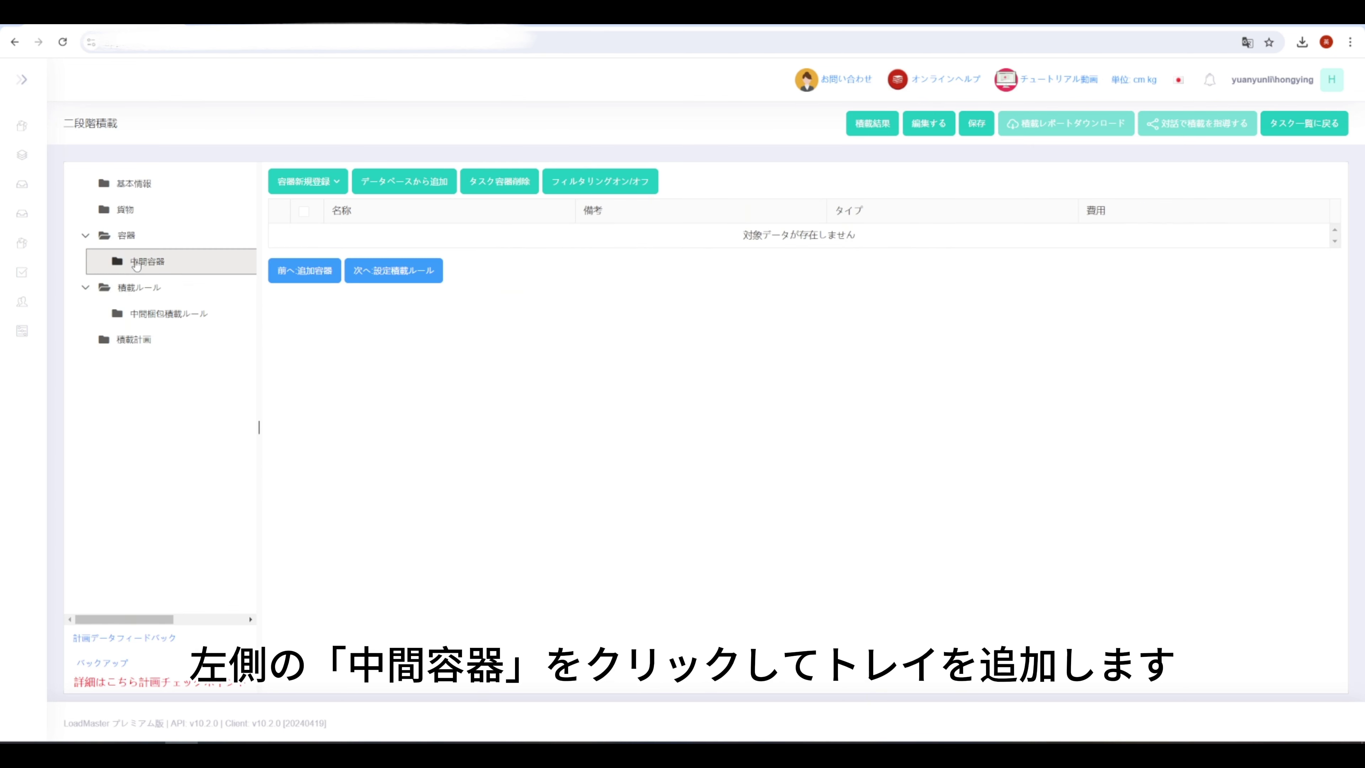
mouse_move(312, 198)
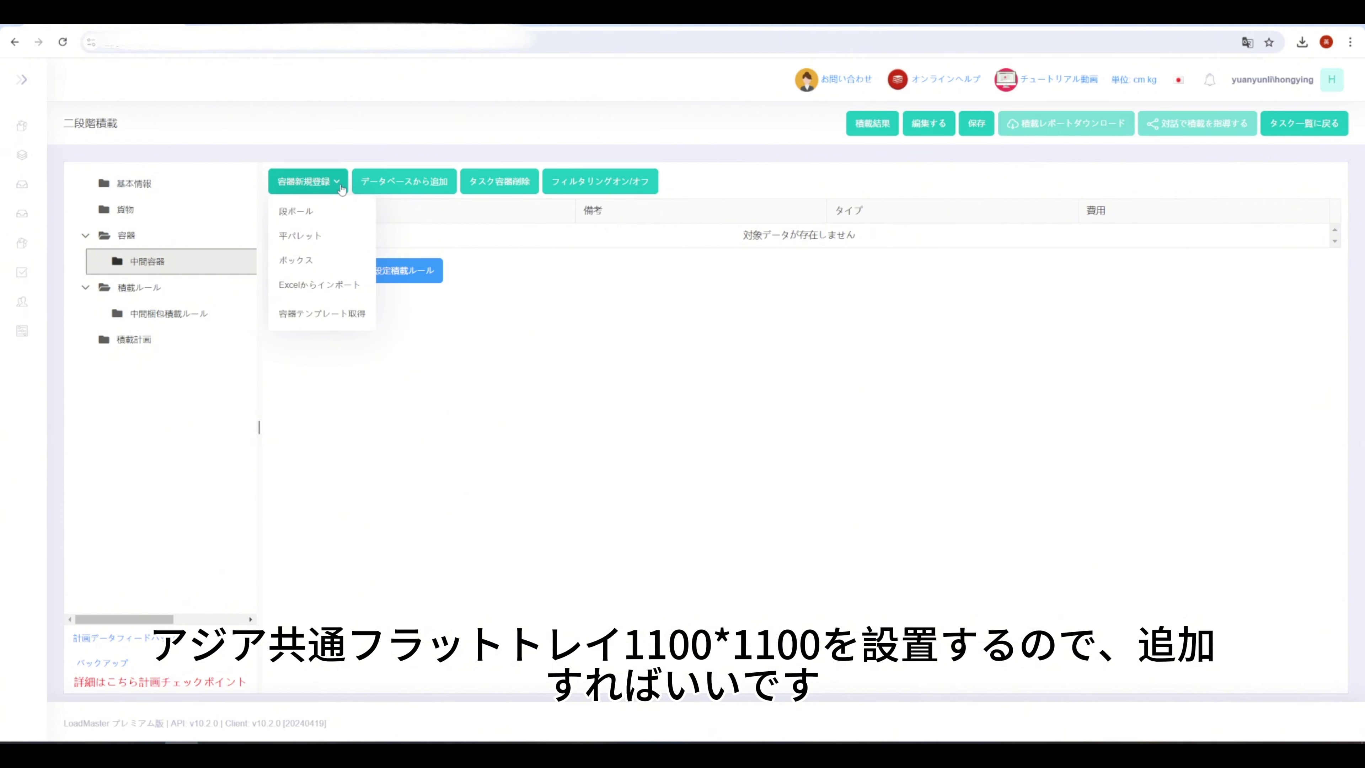
click(311, 236)
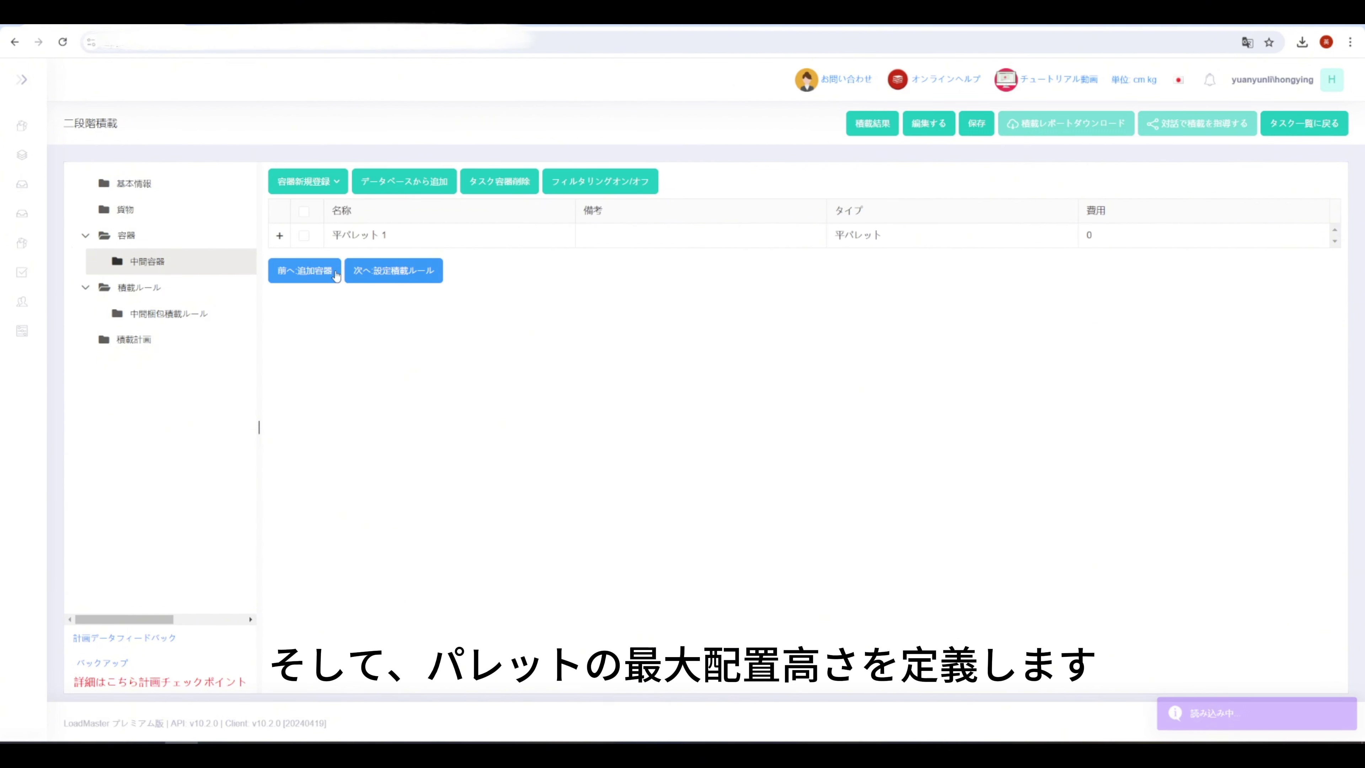
- Set the flat pallet's outer width to 110 cm, outer height to 13 cm and maximum loading height (最大積載高さ) to 150 cm
click(280, 237)
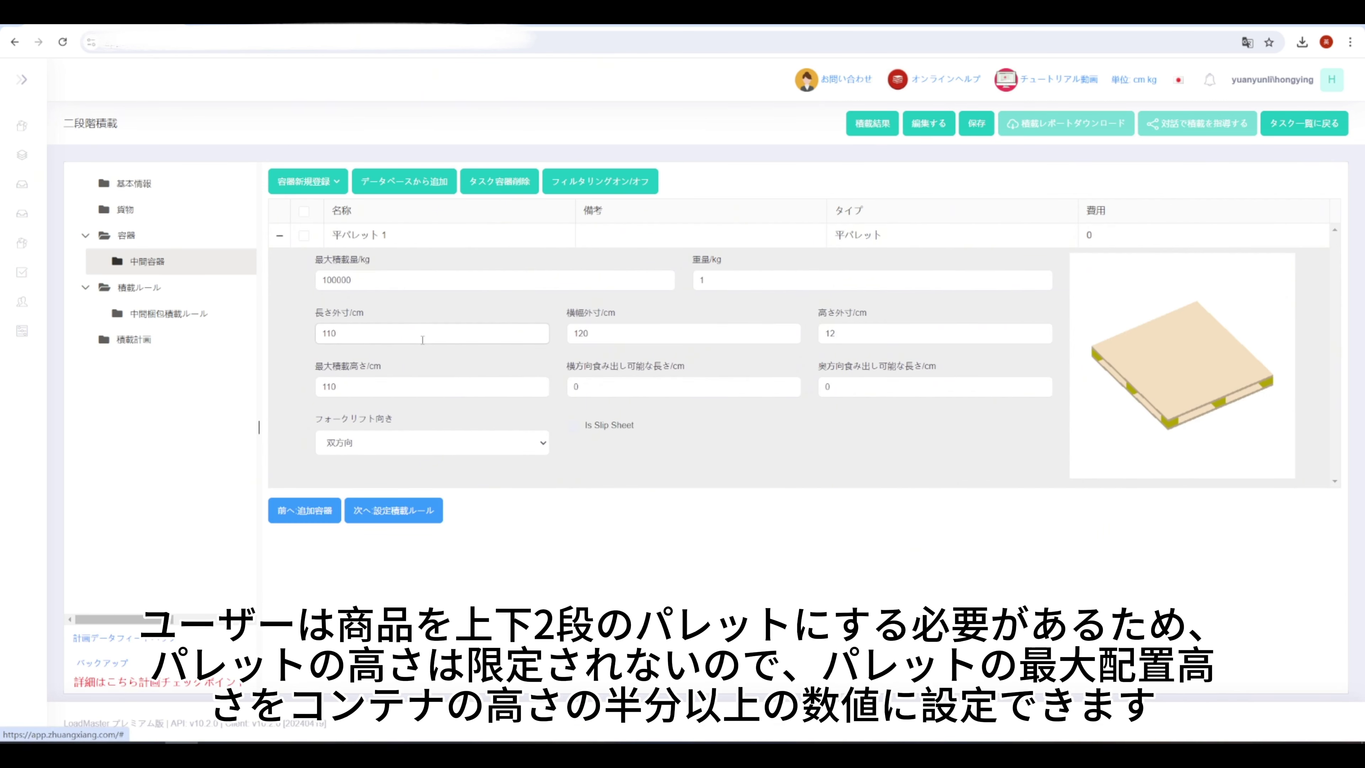
double_click(627, 340)
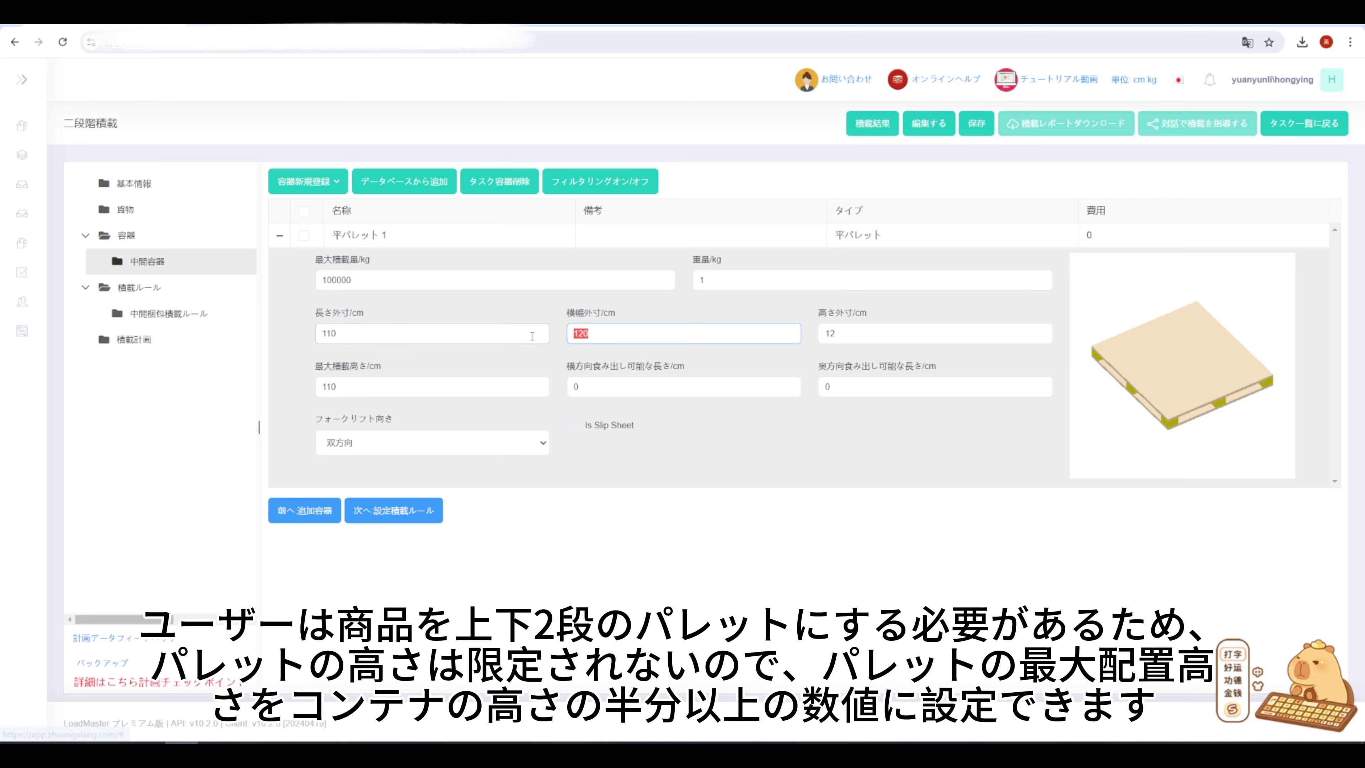
text(1)
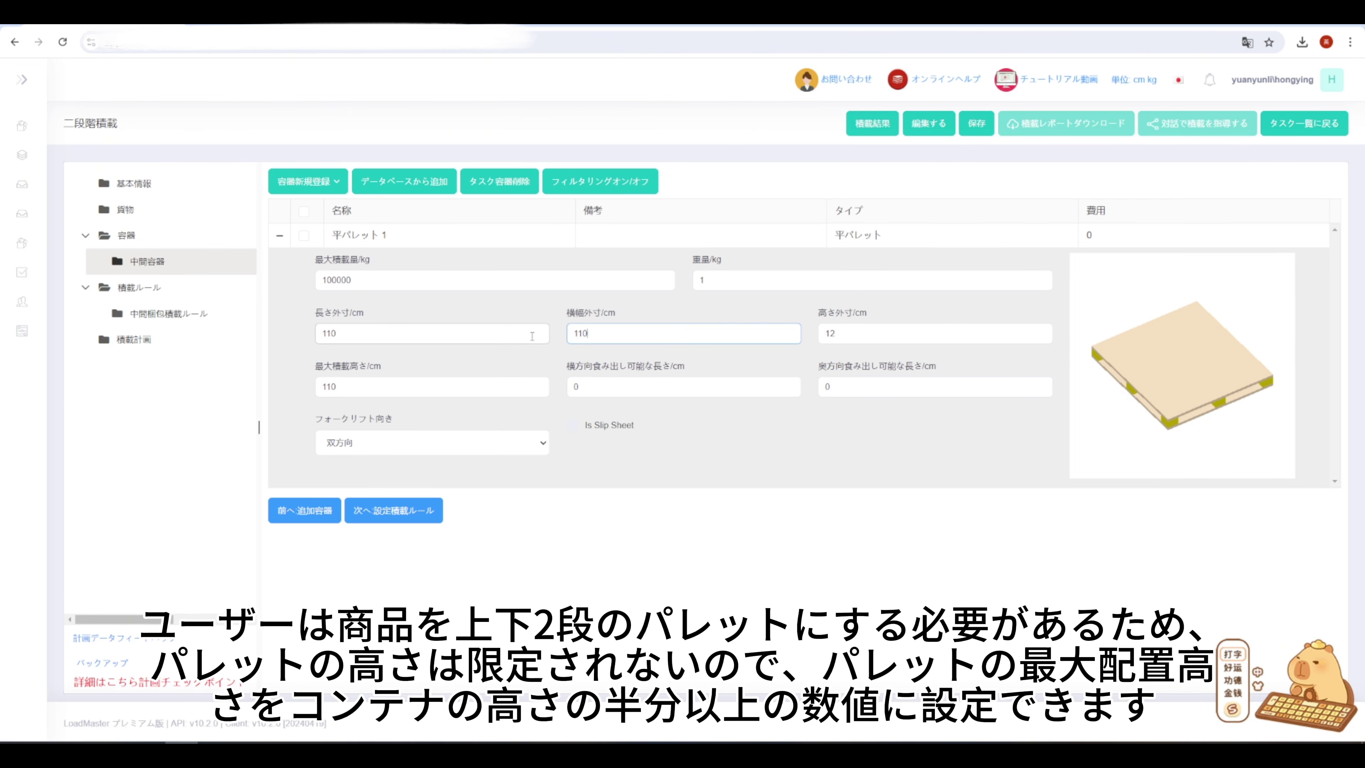
double_click(838, 335)
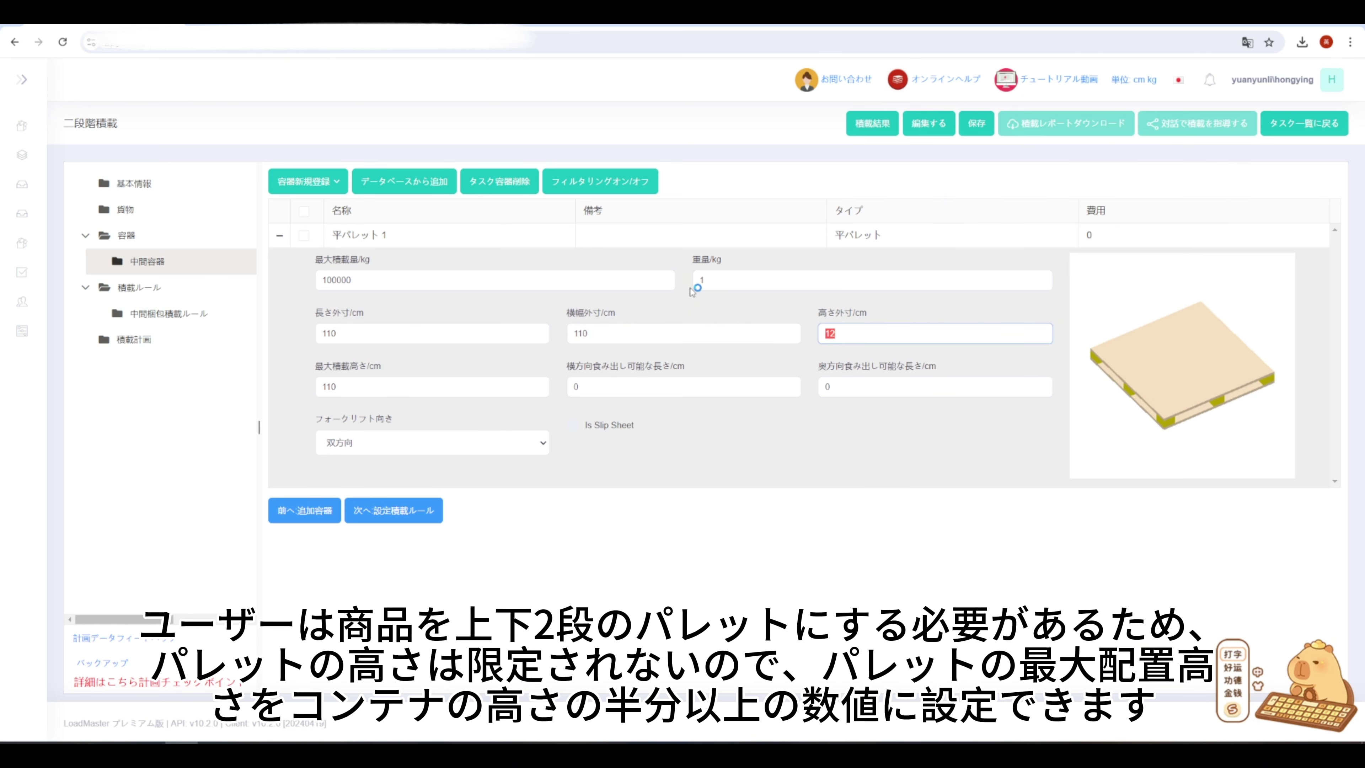
text(13)
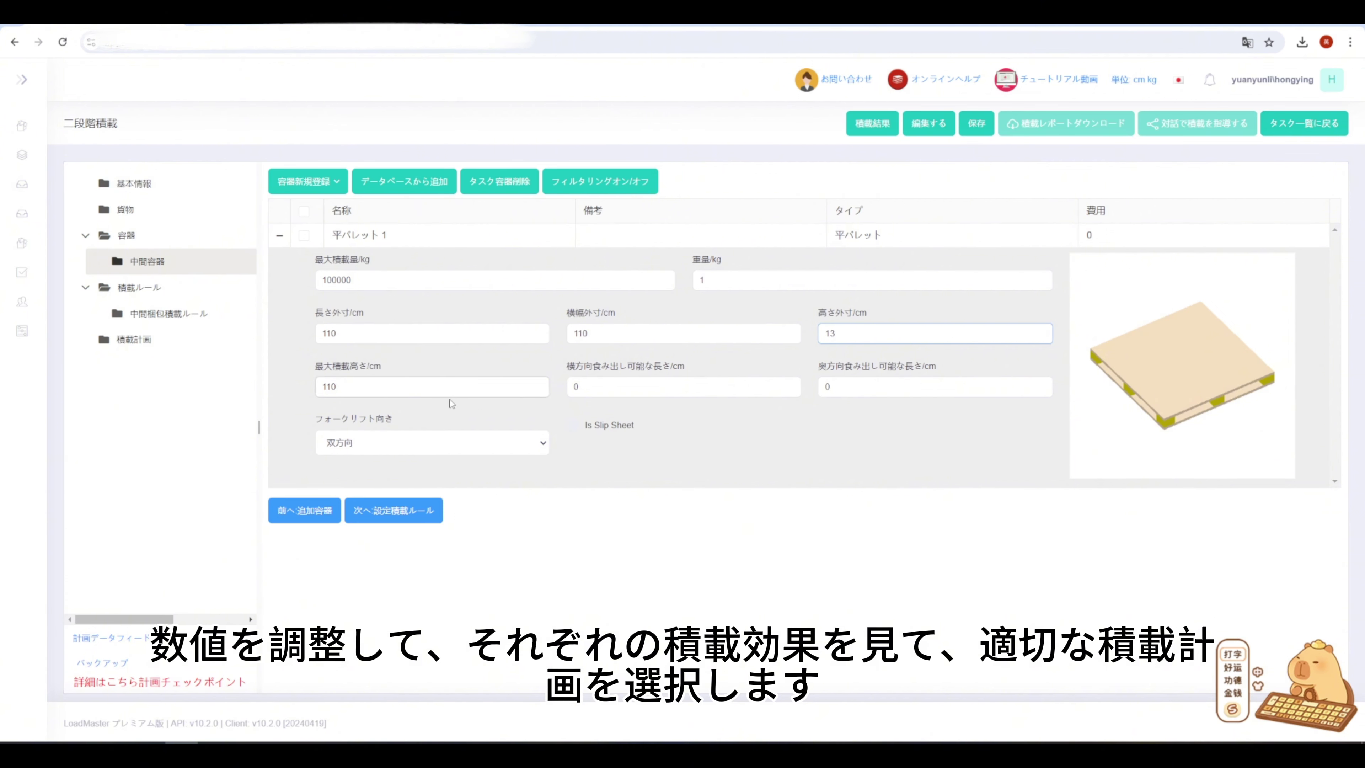
key(Tab)
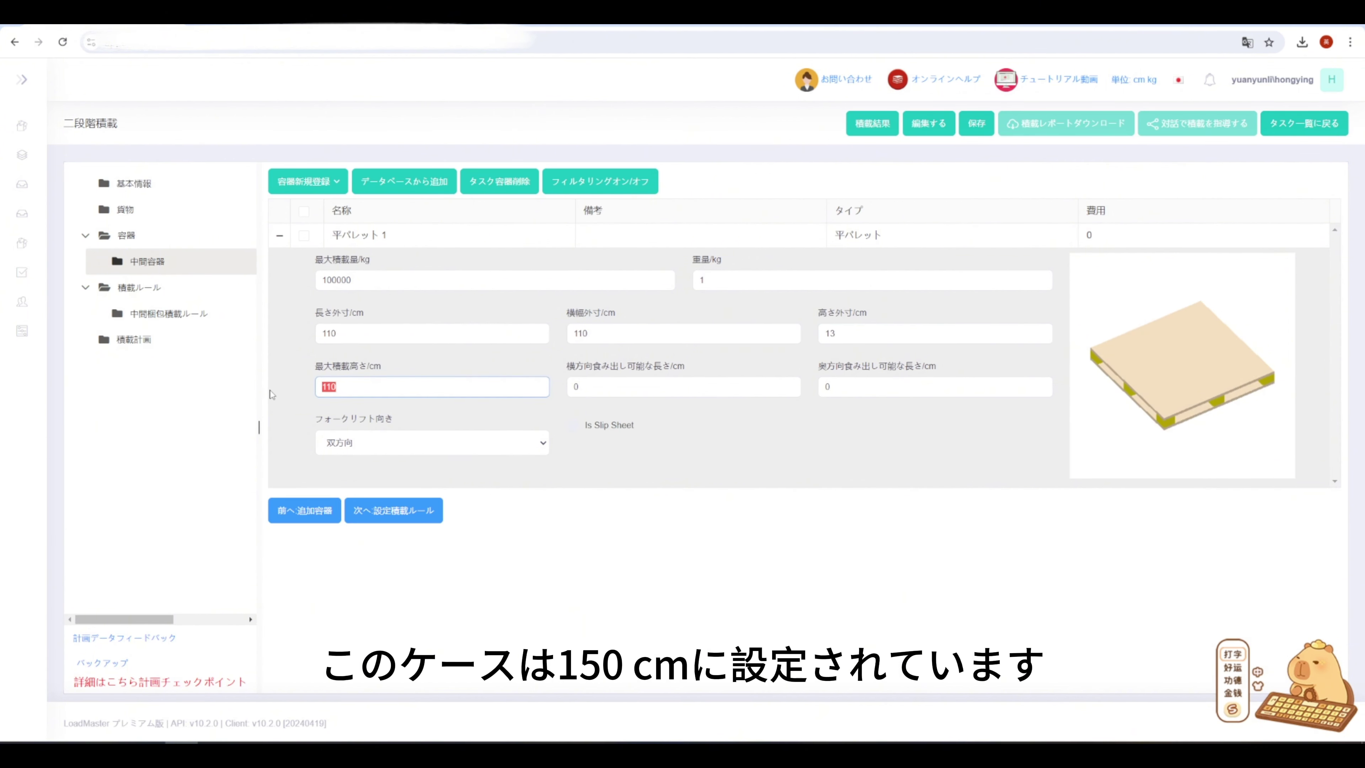
text(1)
- Set the intermediate packing generation rule to コンテナ高さにより平パレット高さを動的に制御する and view the 中間梱包積載ルール settings
click(172, 296)
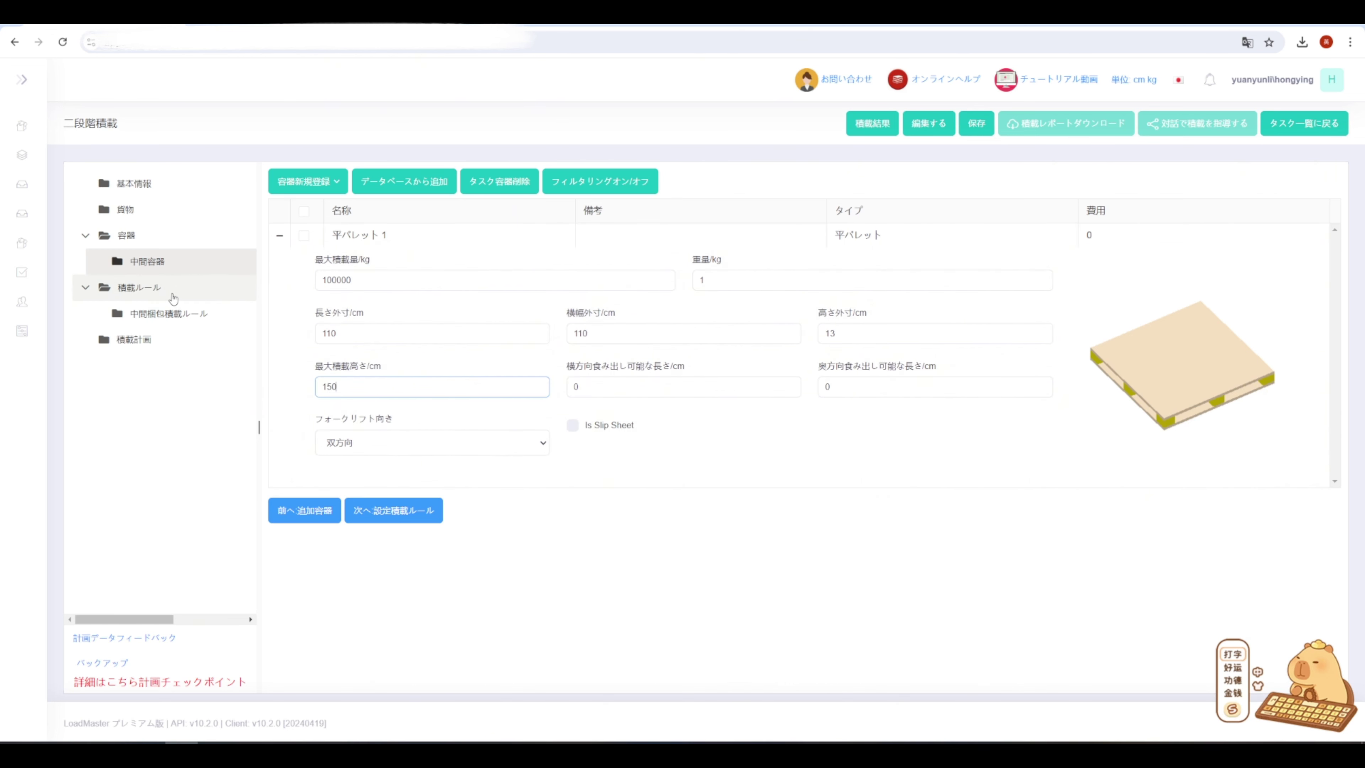
click(296, 217)
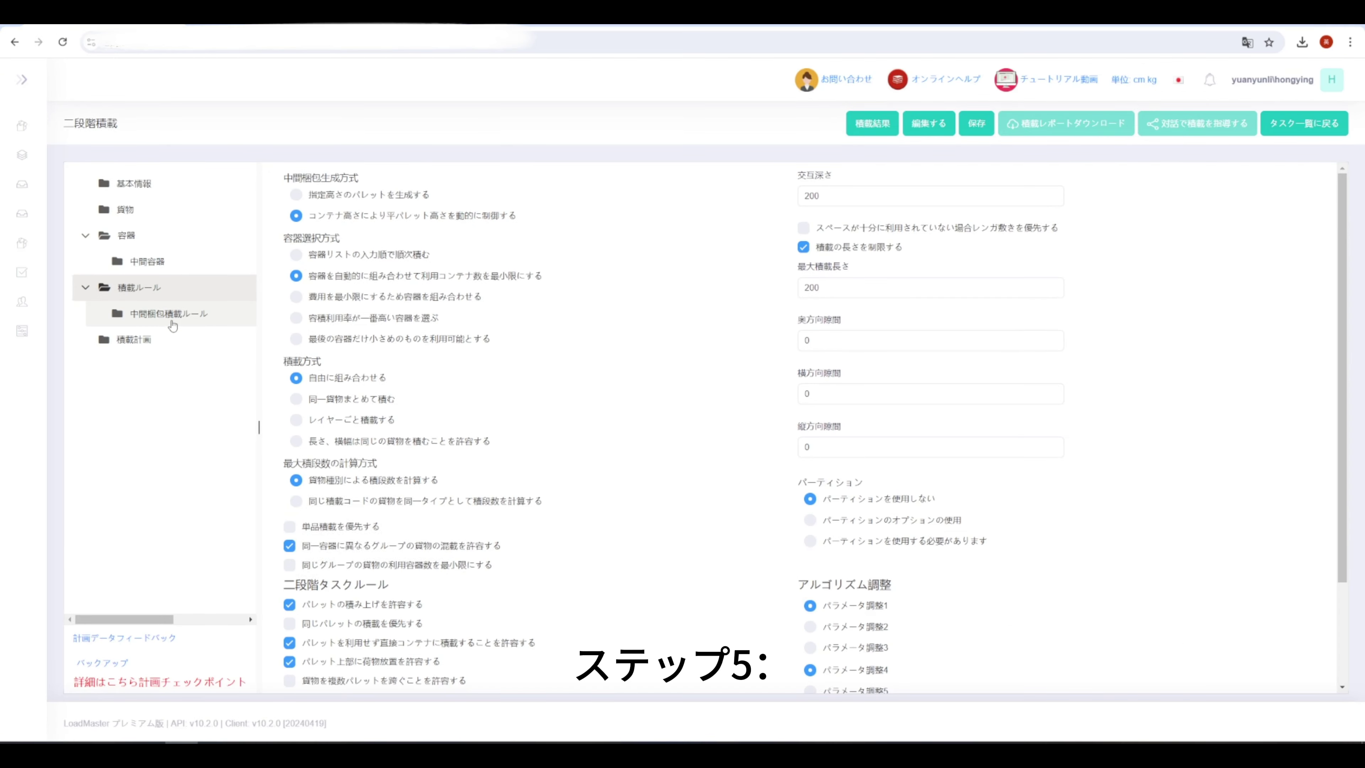
click(173, 325)
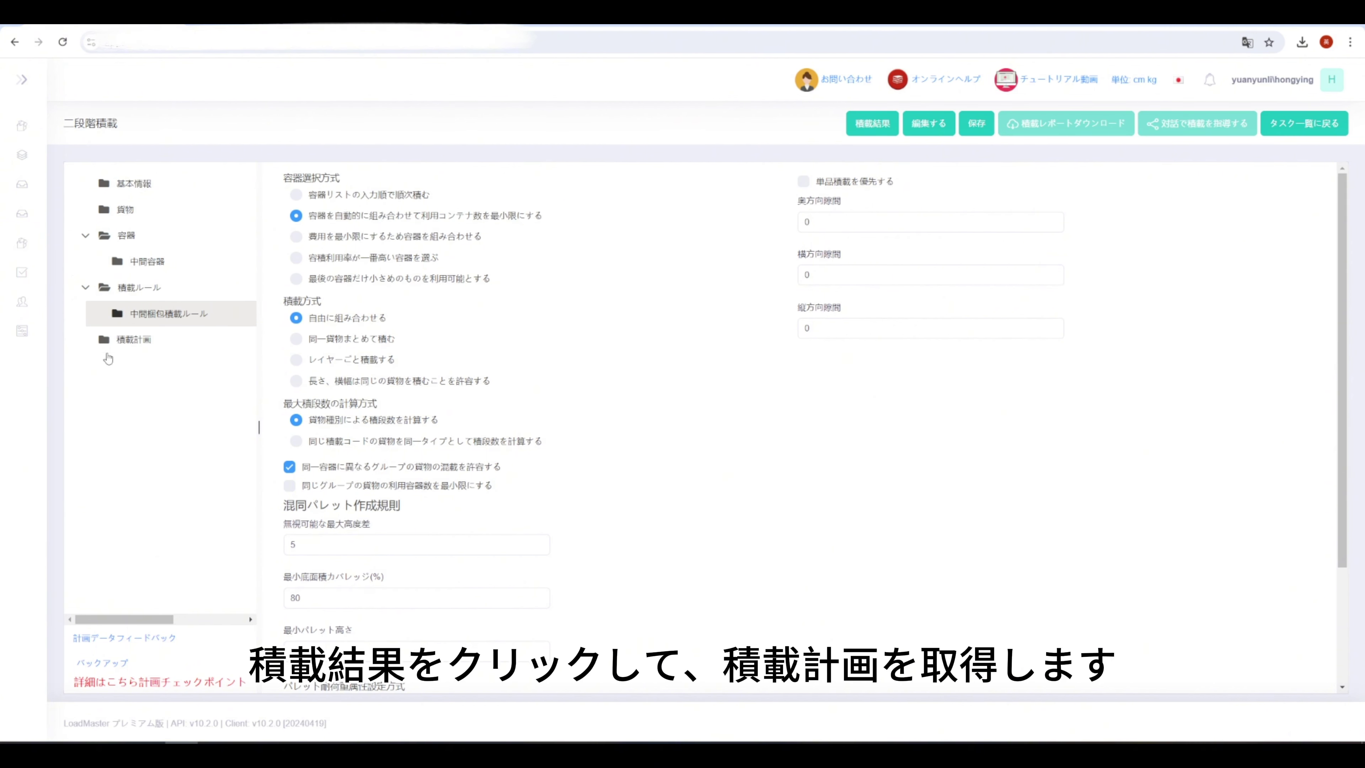
- Open the loading plan (積載計画) and run the optimization with the changed data
click(116, 344)
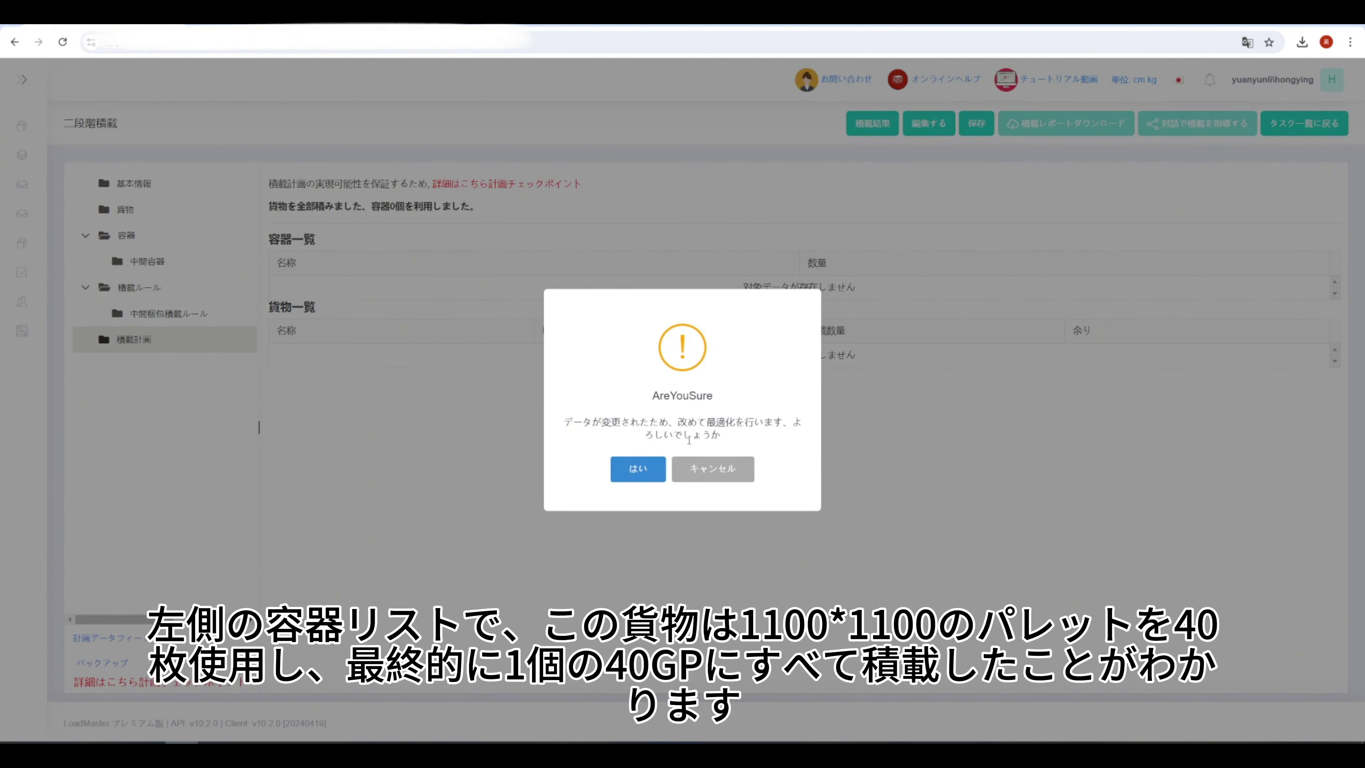
click(625, 473)
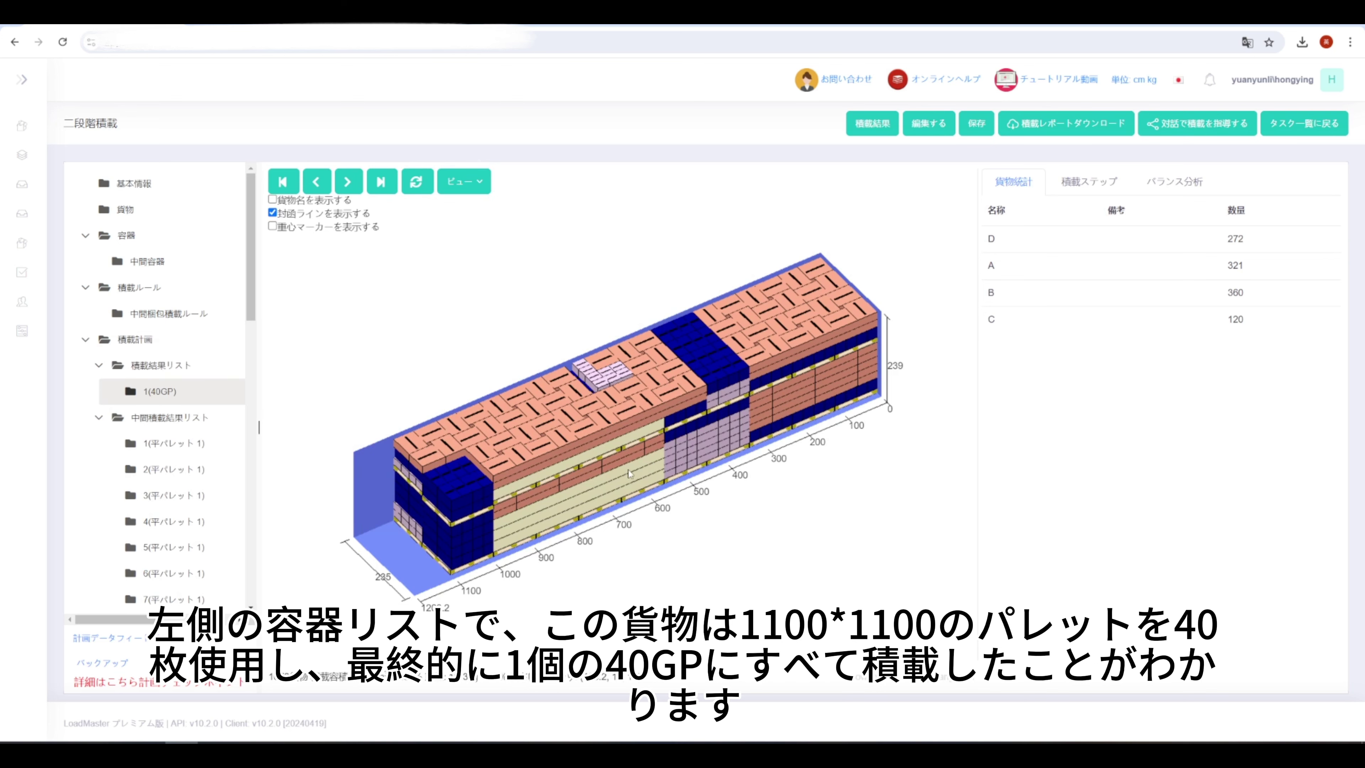
- Inspect individual pallets in the 40GP's 3D loading result from several viewing angles
click(638, 425)
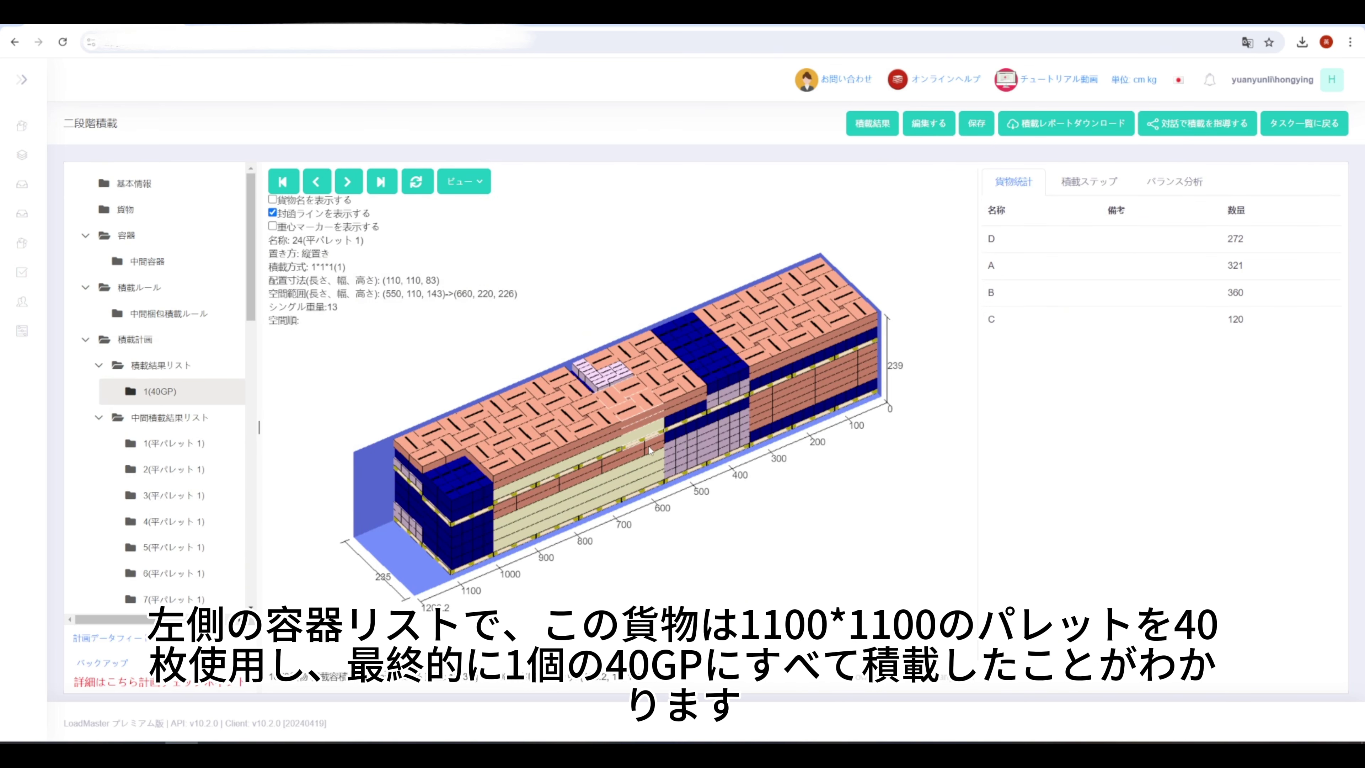
click(652, 473)
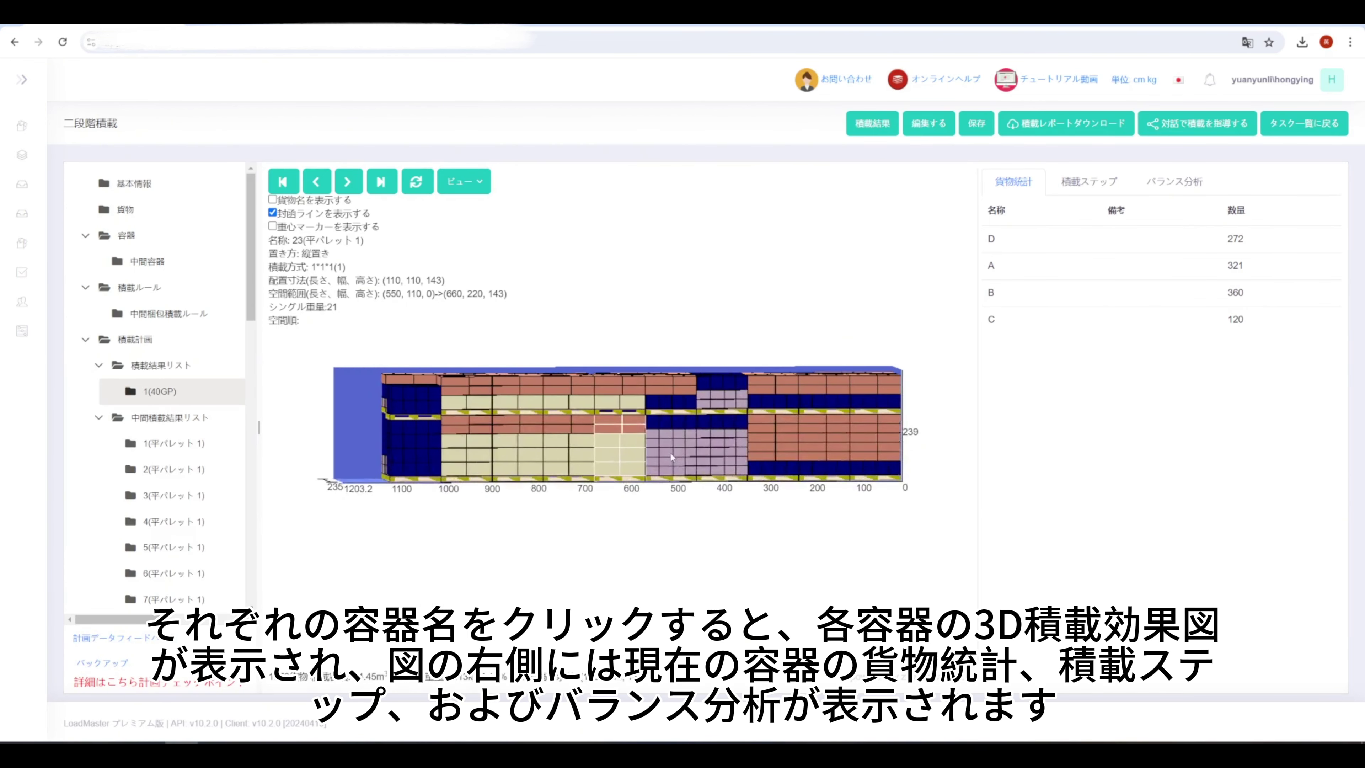
click(678, 422)
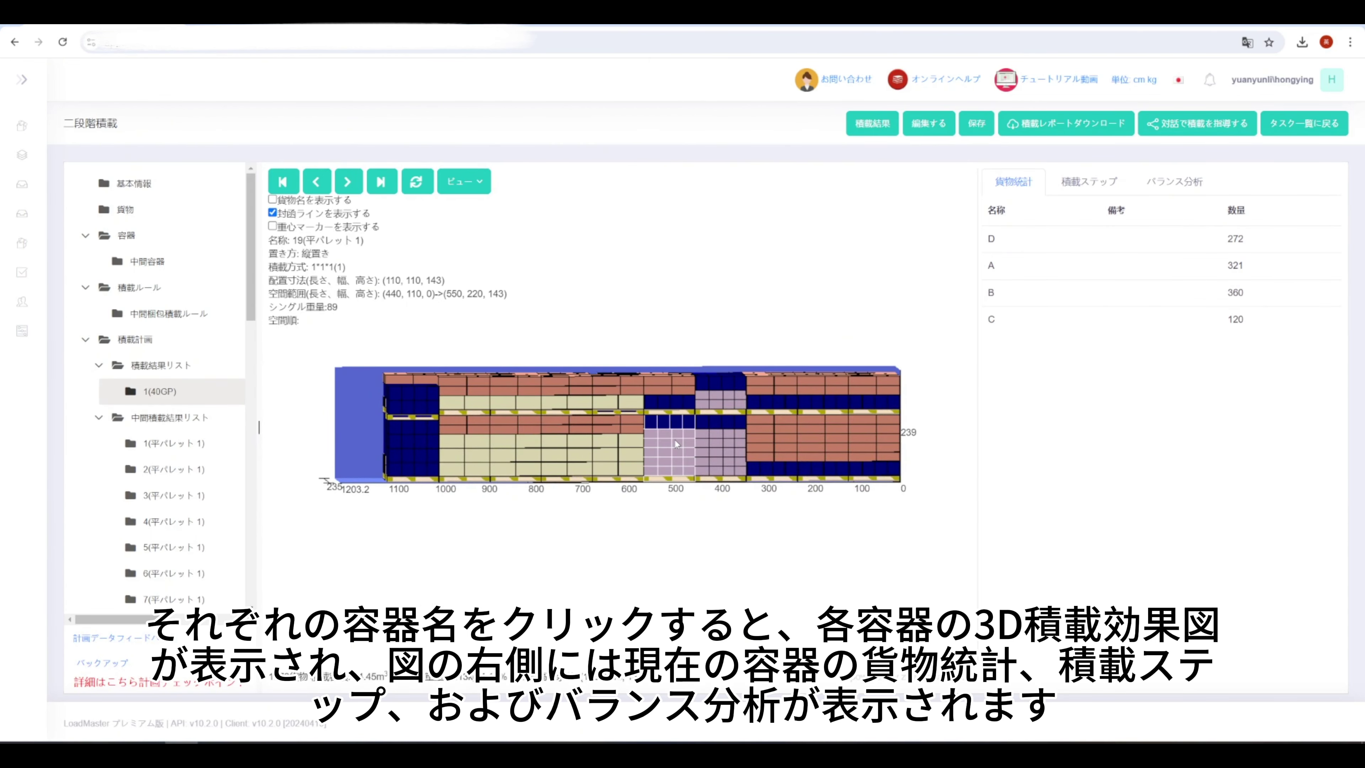
click(729, 495)
drag(669, 526, 782, 509)
- Review the 40GP's loading steps (積載ステップ) and balance analysis (バランス分析), ending on its cargo statistics (貨物統計)
click(1082, 183)
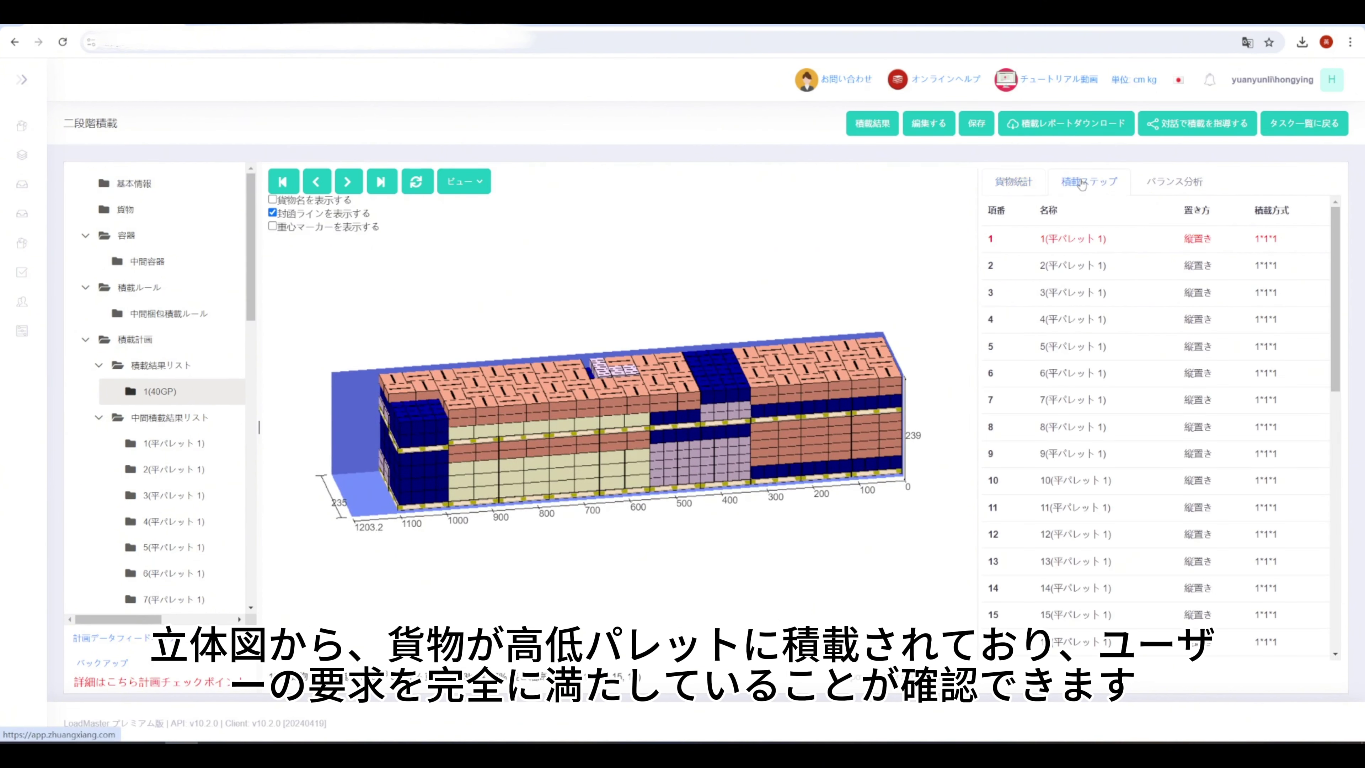
click(1191, 181)
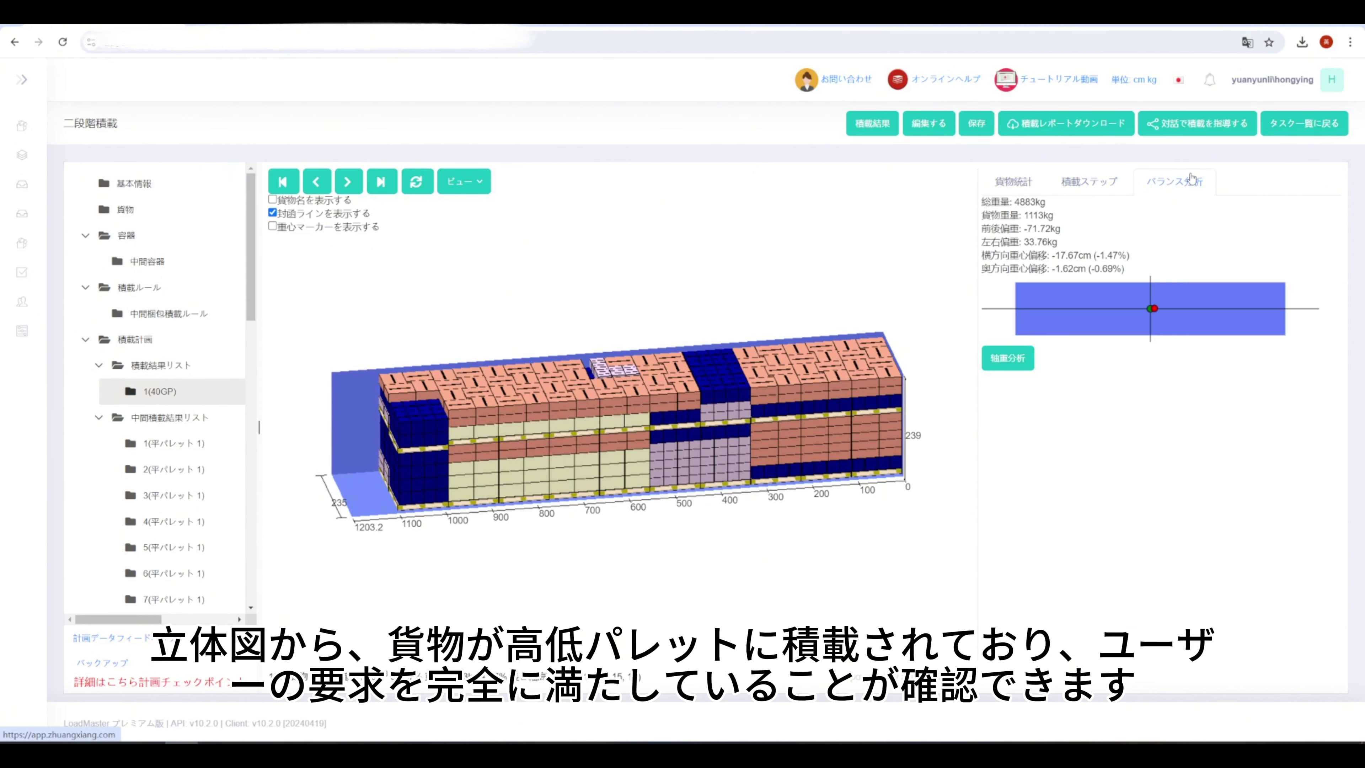
click(1027, 180)
- Review the loading report download contents and language choices, and close the dialog without downloading
click(1045, 129)
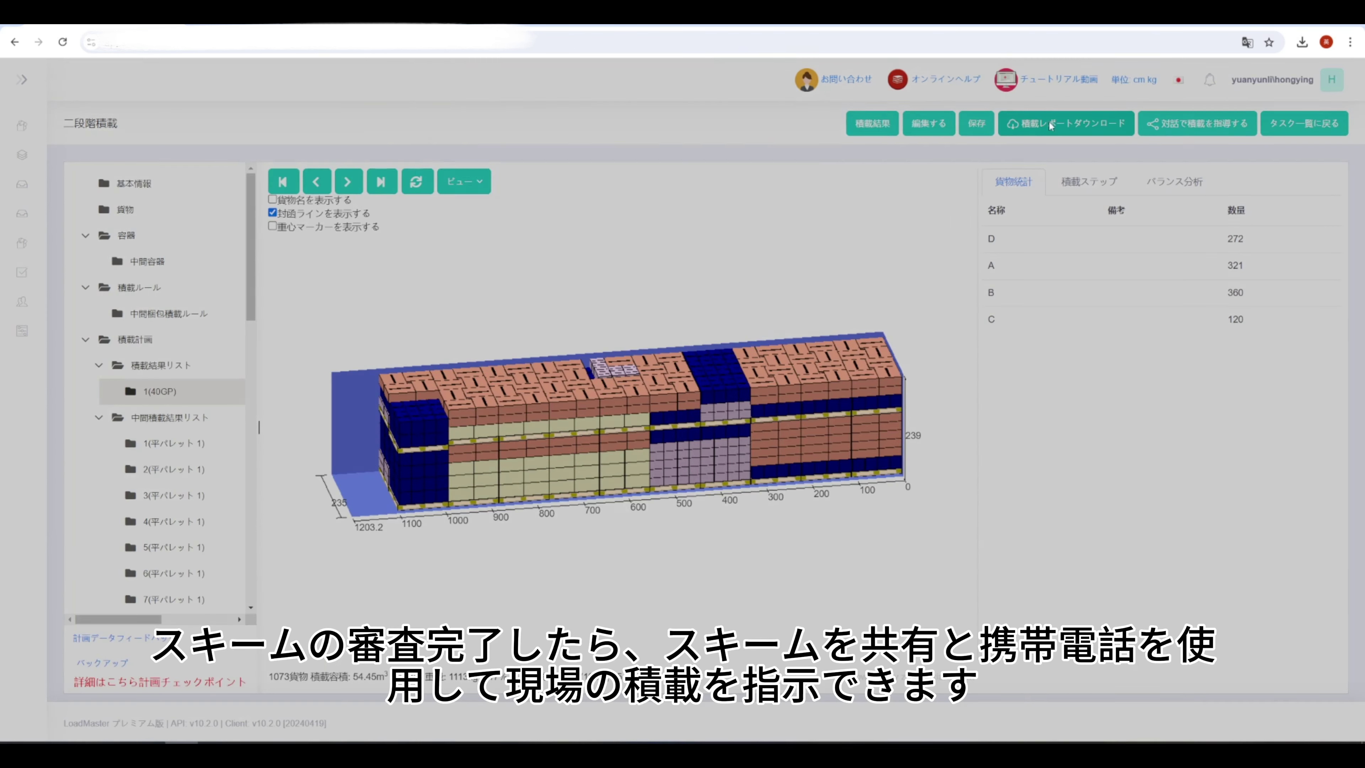
click(581, 286)
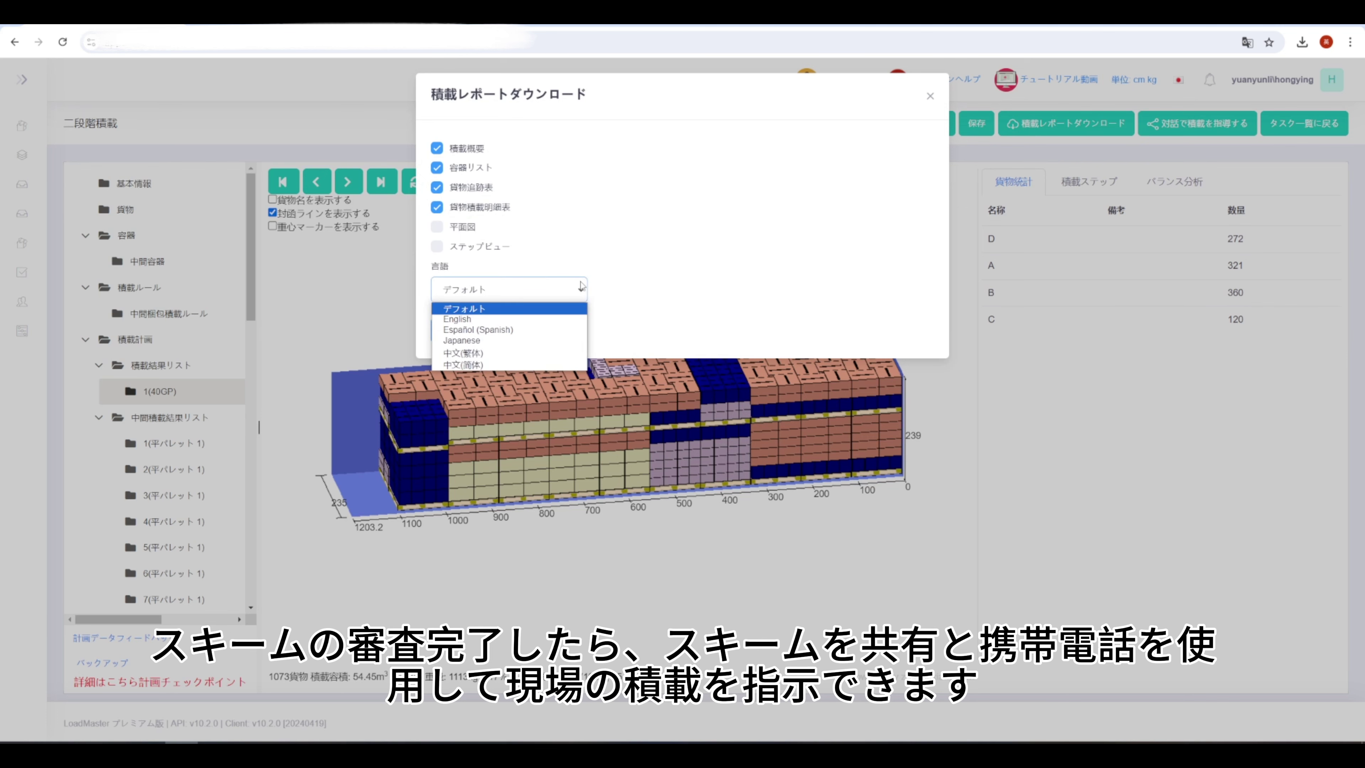
click(581, 288)
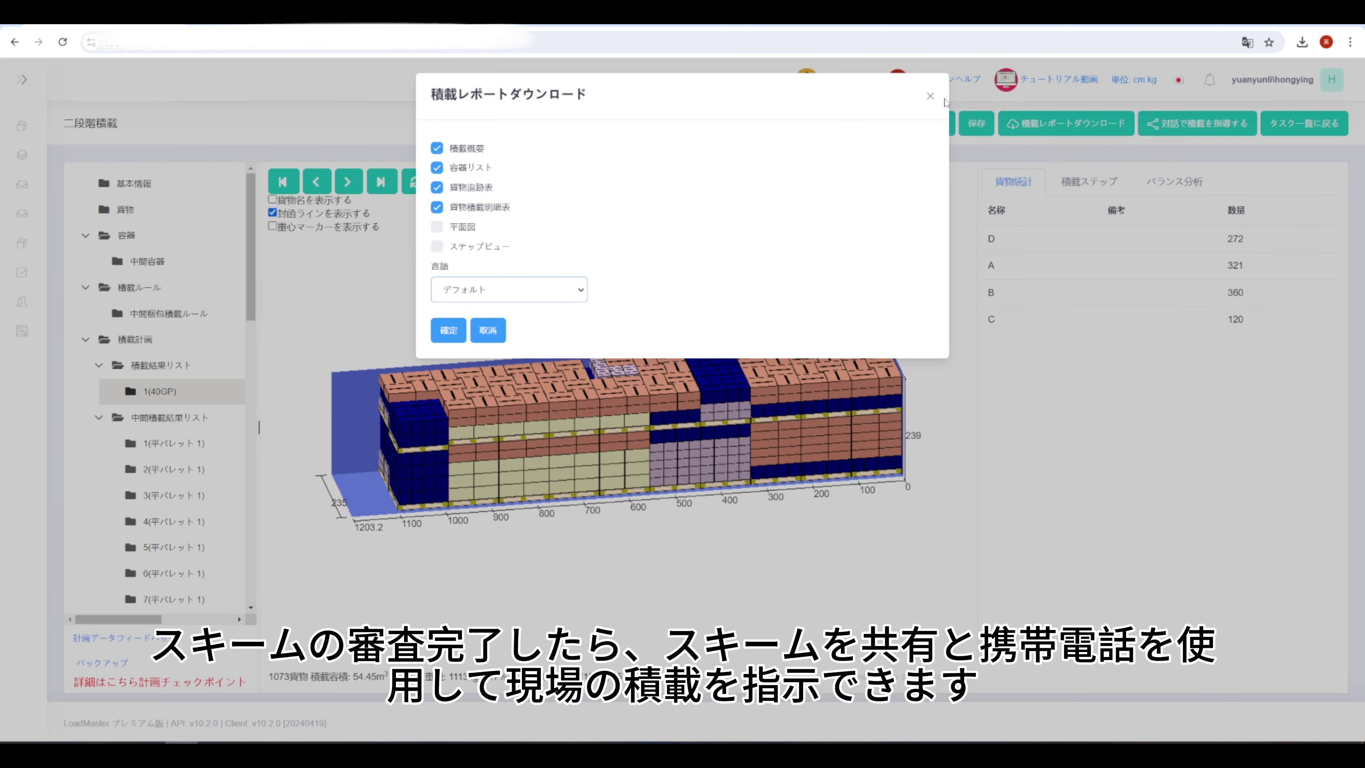
click(930, 96)
- Review the validity period and language choices for sharing the loading plan, and close the sharing dialog without changes
click(1212, 129)
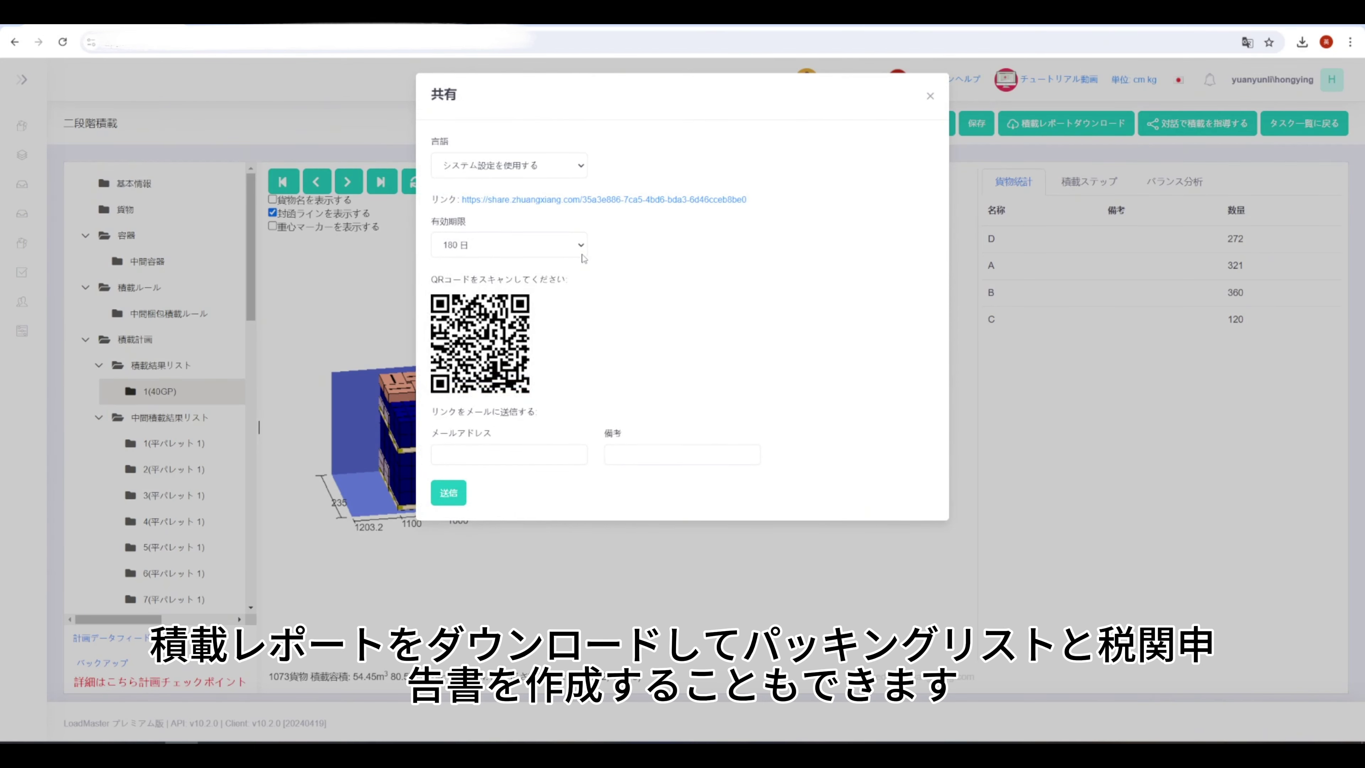
click(583, 251)
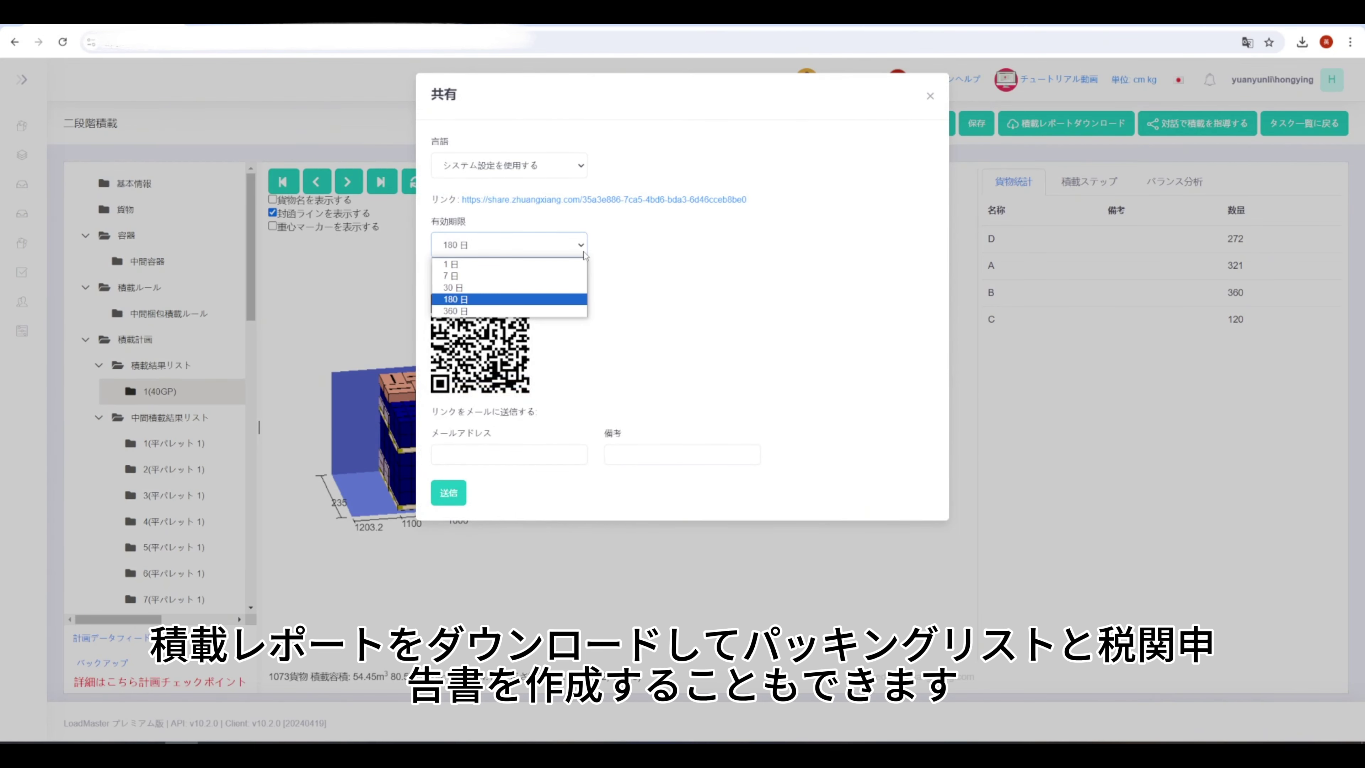
click(583, 249)
click(580, 163)
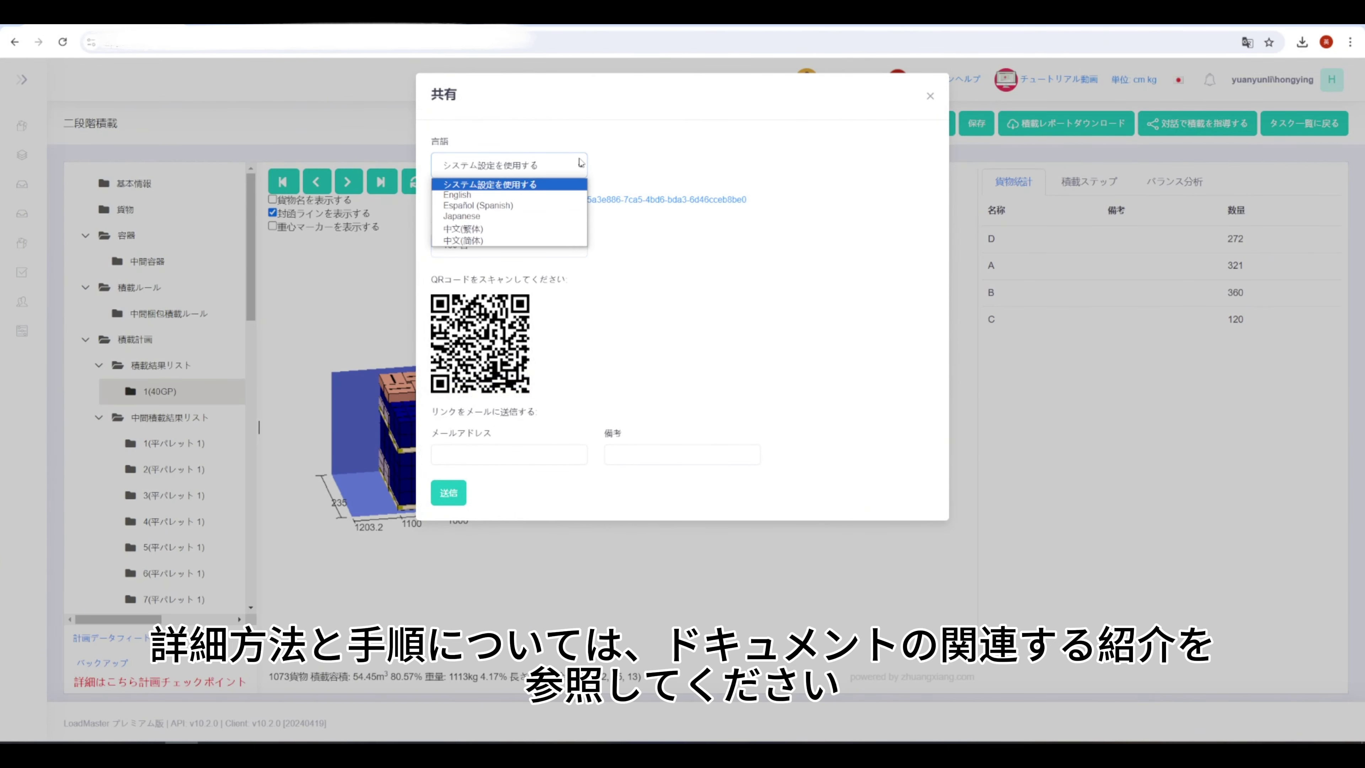
click(580, 163)
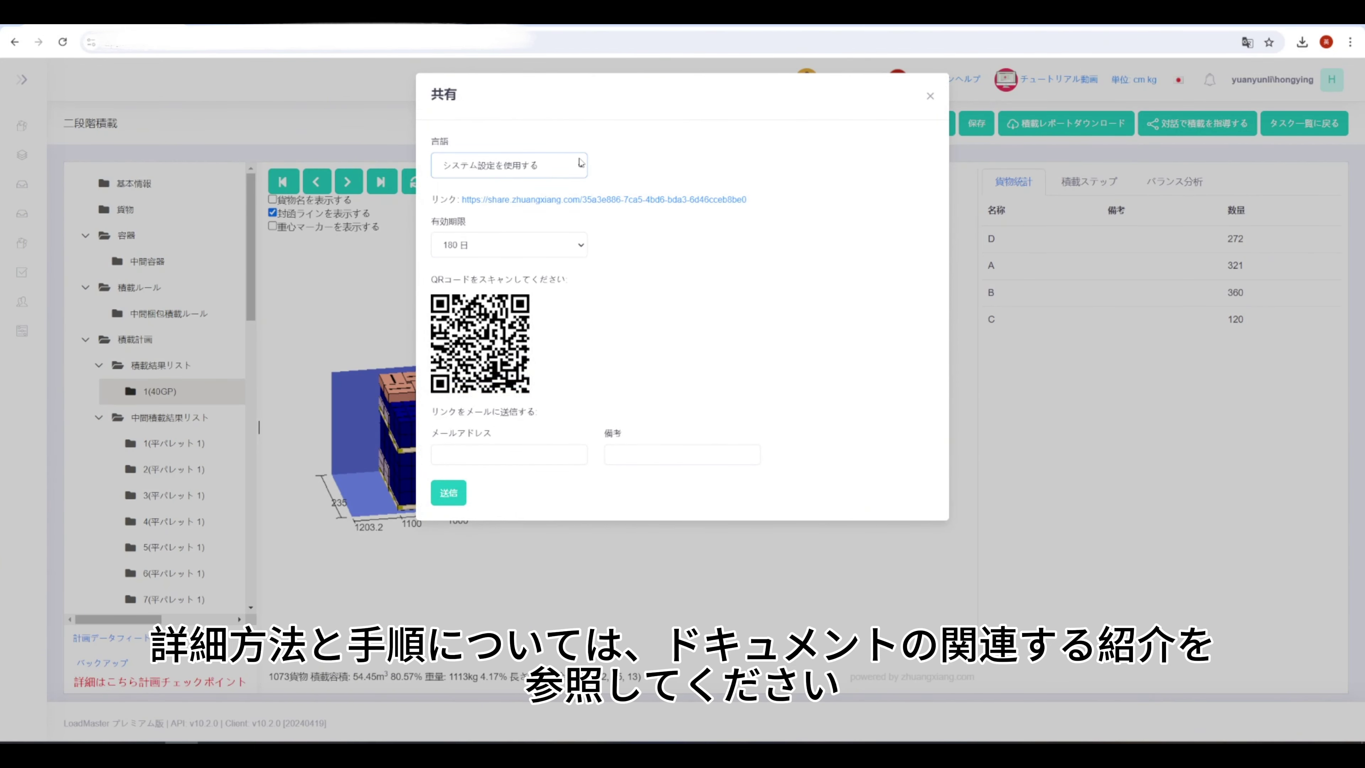
click(930, 98)
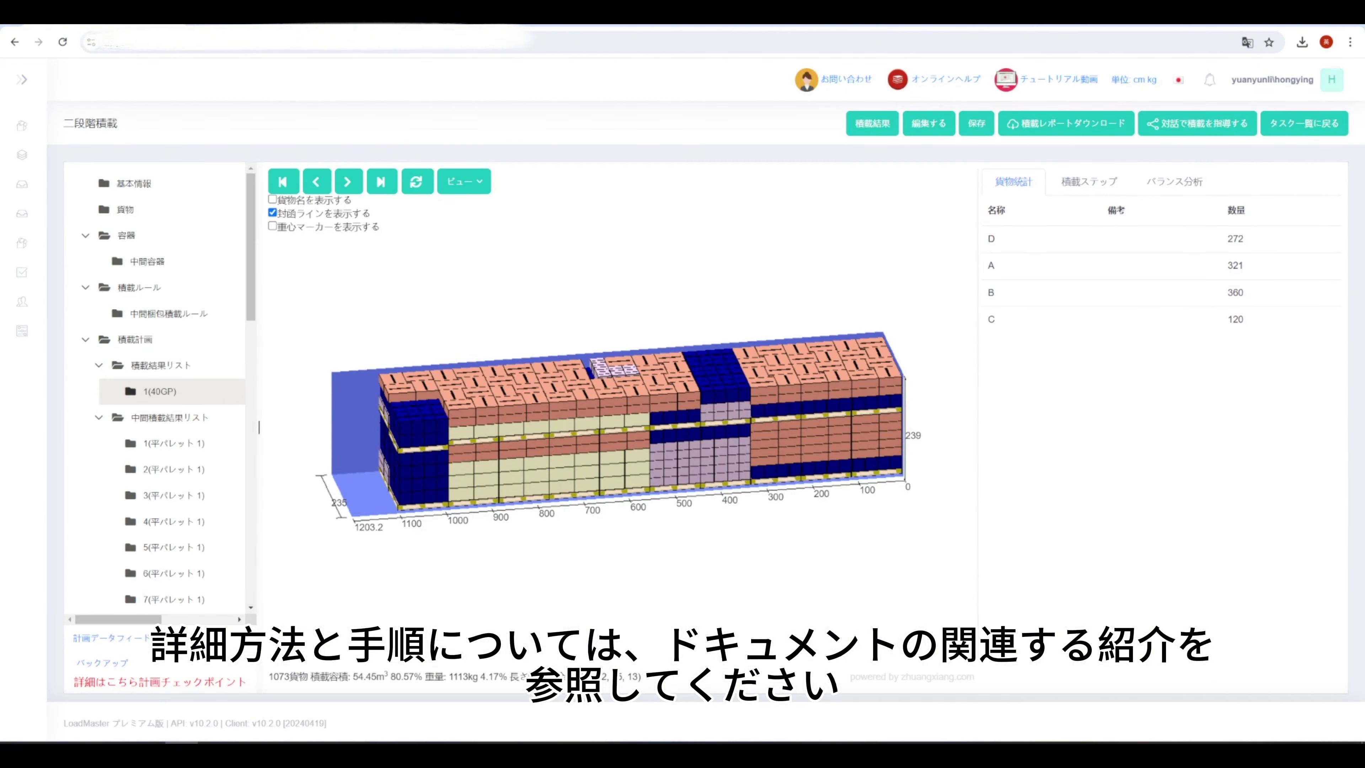